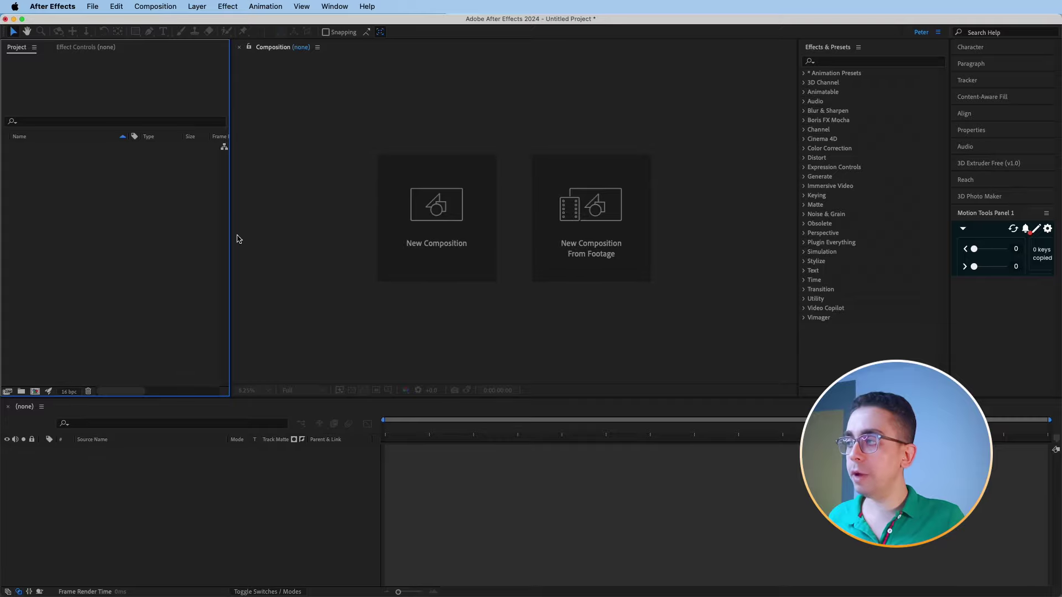
- Import all five landscape MP4 clips from Downloads into the project
double_click(153, 194)
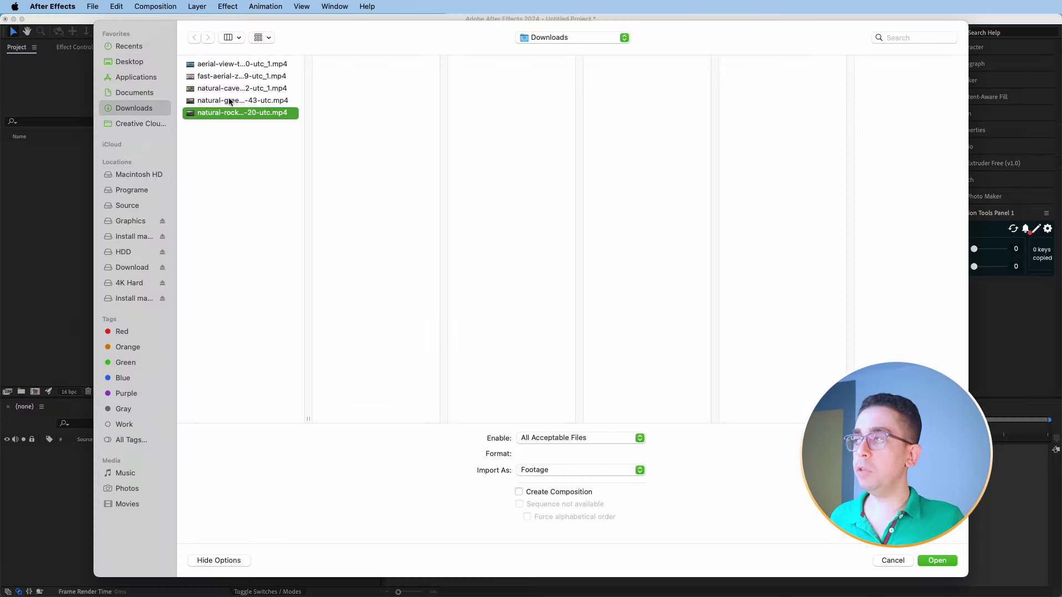
key(super+a)
key(Return)
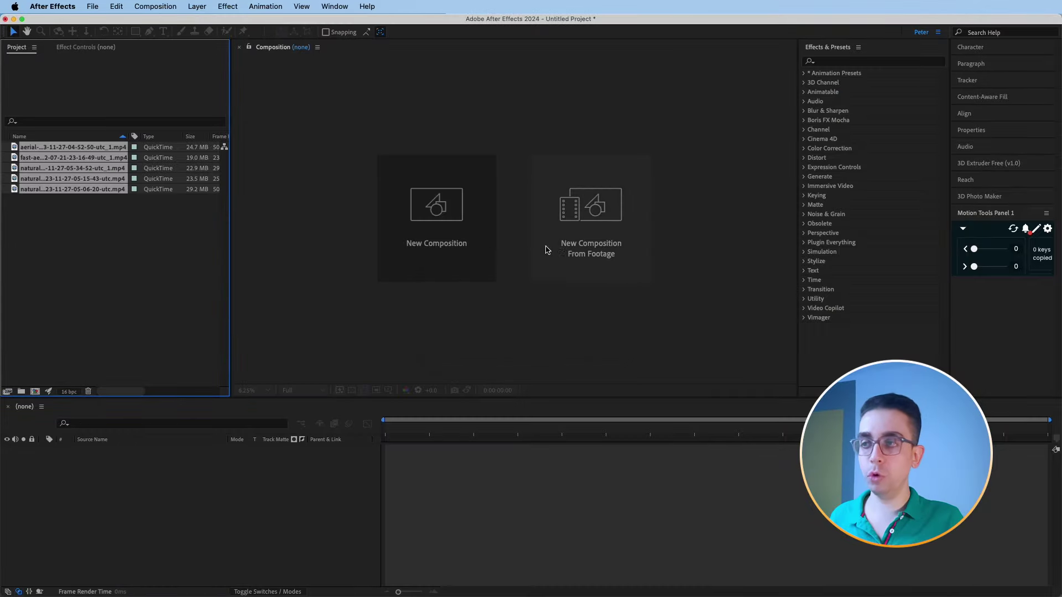
click(88, 228)
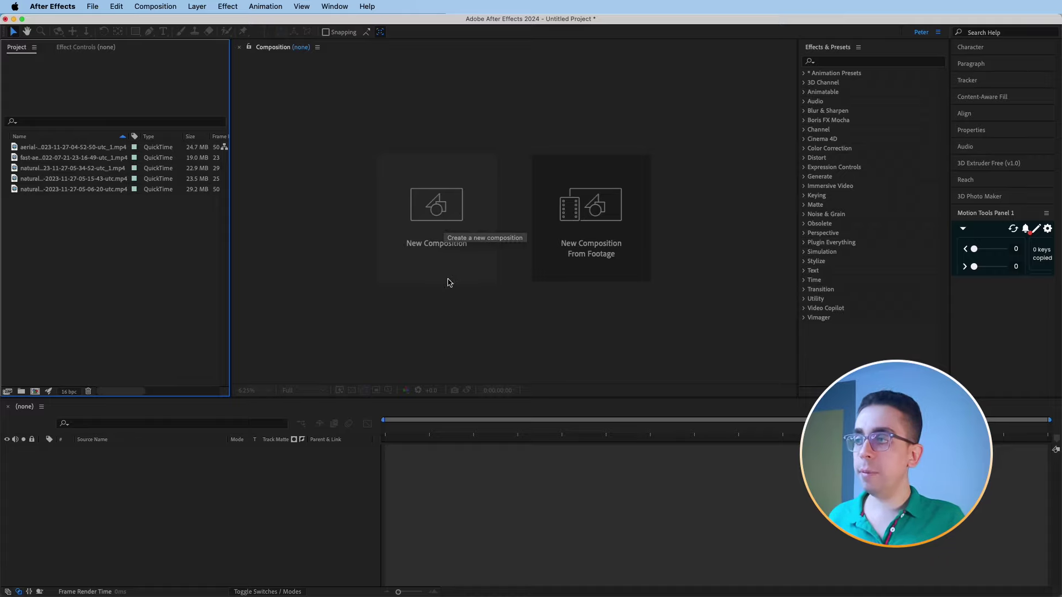
- Create a 10-second HD 1920x1080, 25 fps composition named 'Transitions'
click(418, 239)
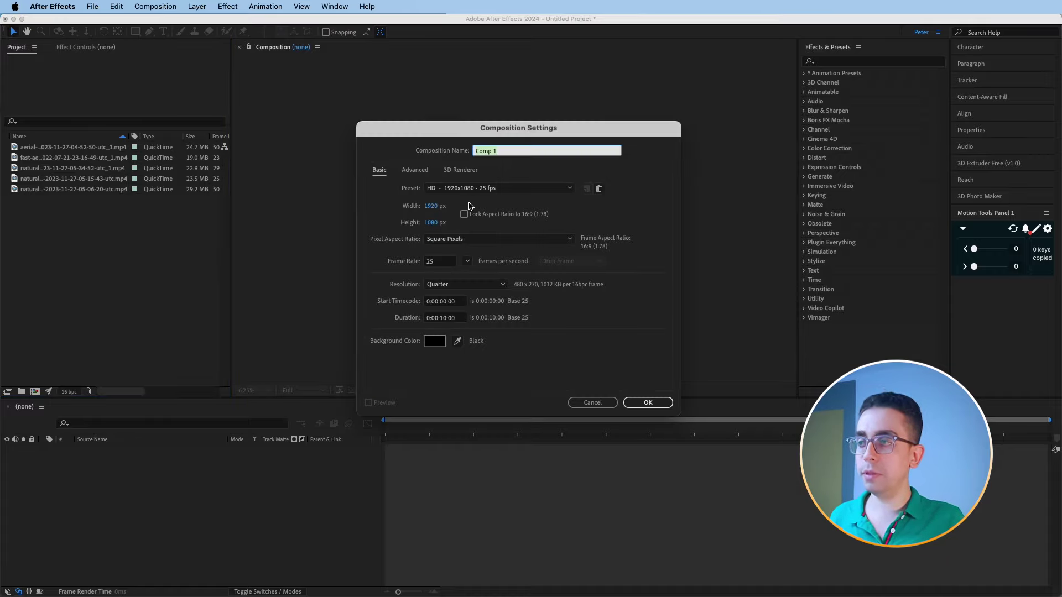
click(450, 188)
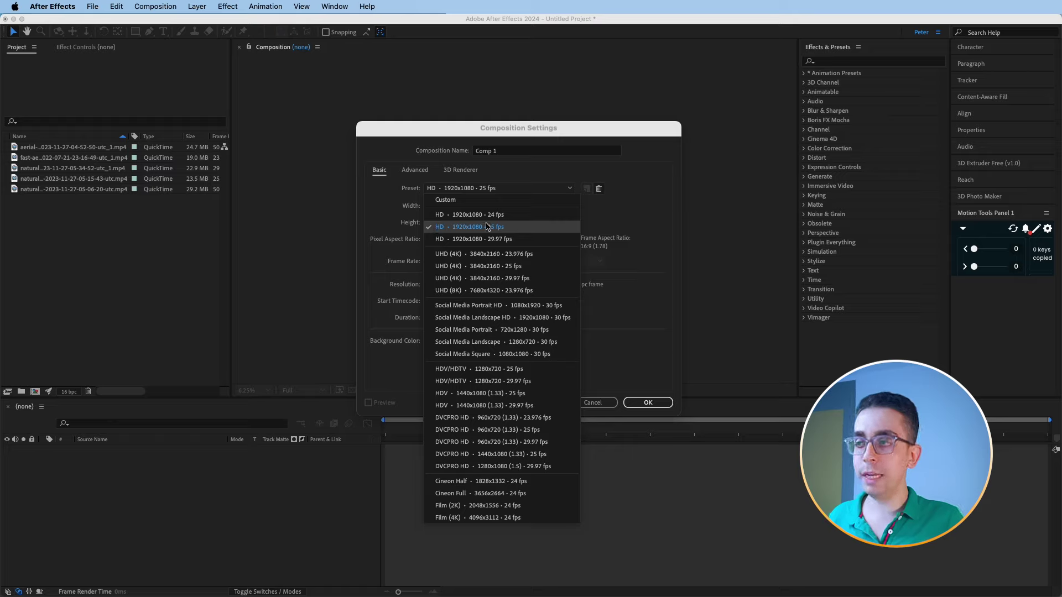
click(502, 227)
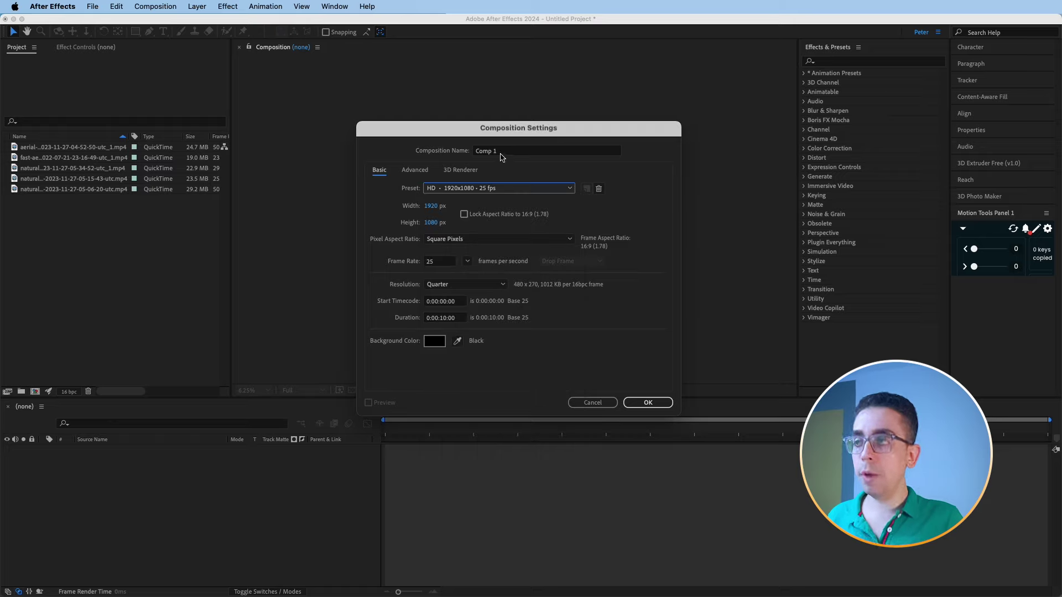
click(500, 153)
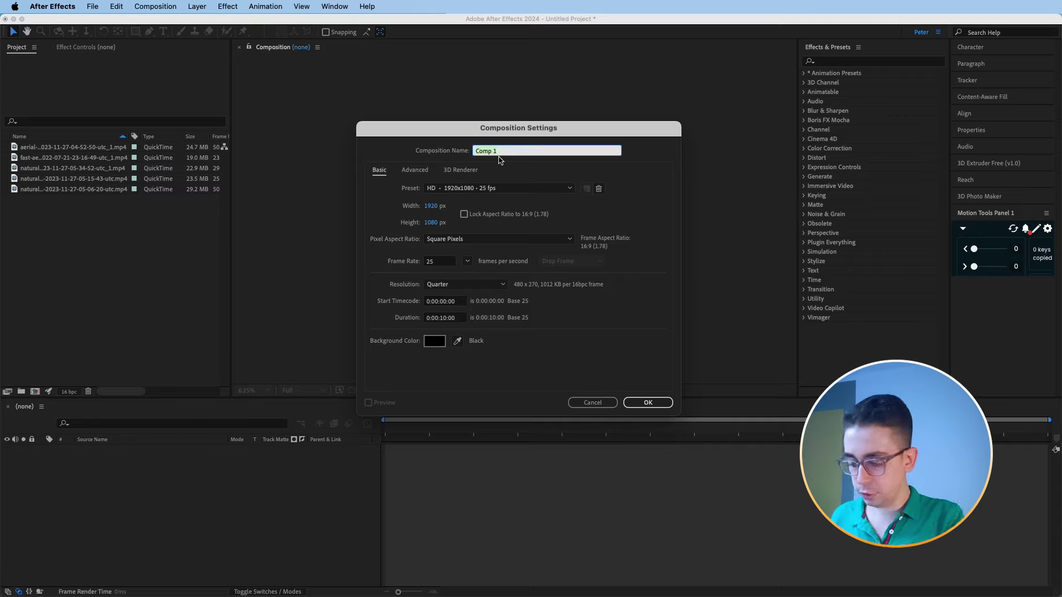
text(Trans)
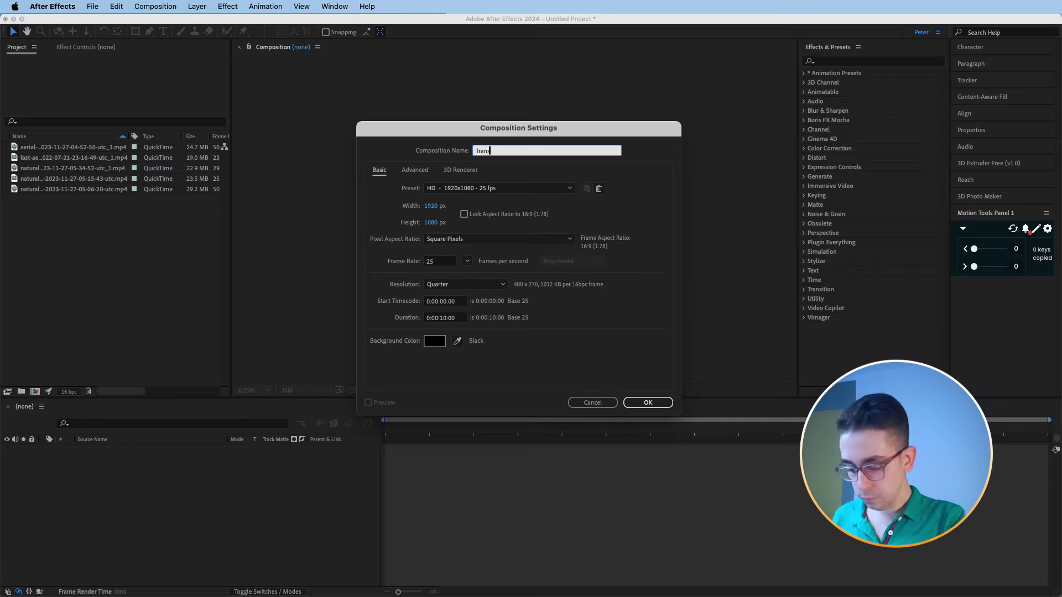
text(itions)
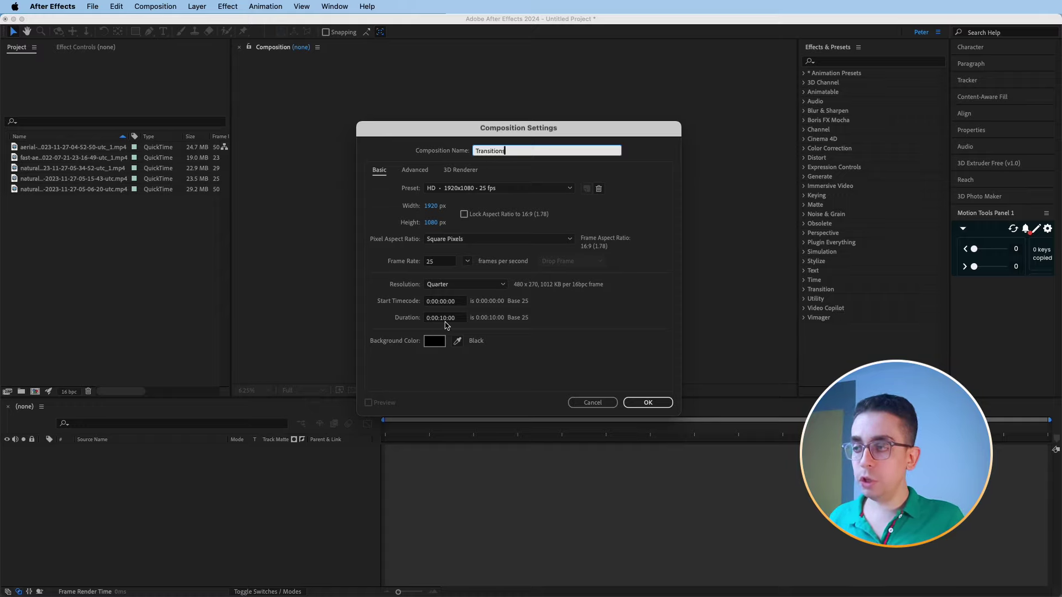
click(664, 403)
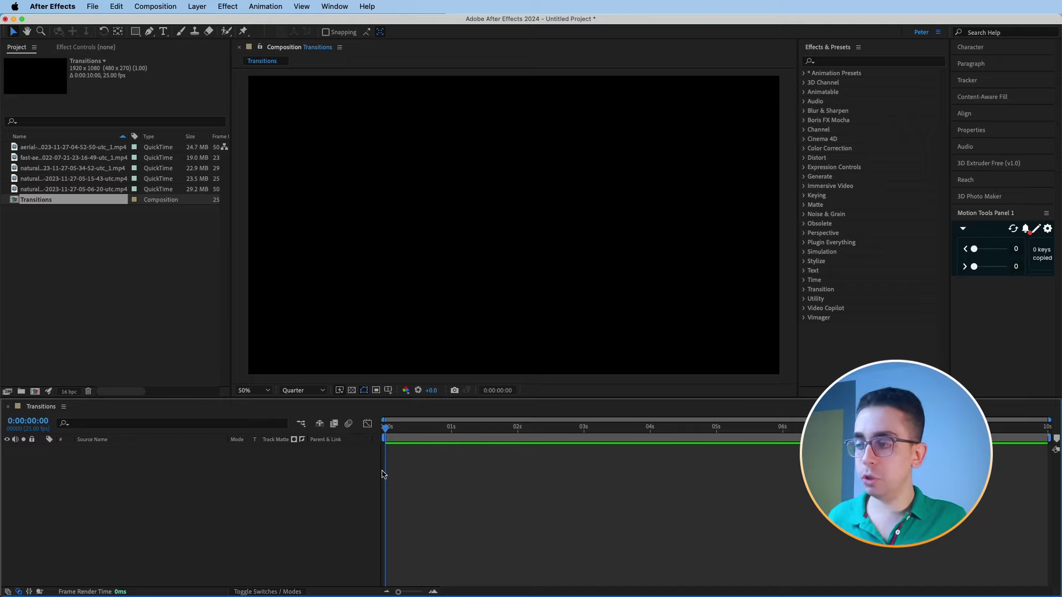
- Add the aerial turquoise-lake clip to the Transitions timeline and scale it to 50%
click(95, 256)
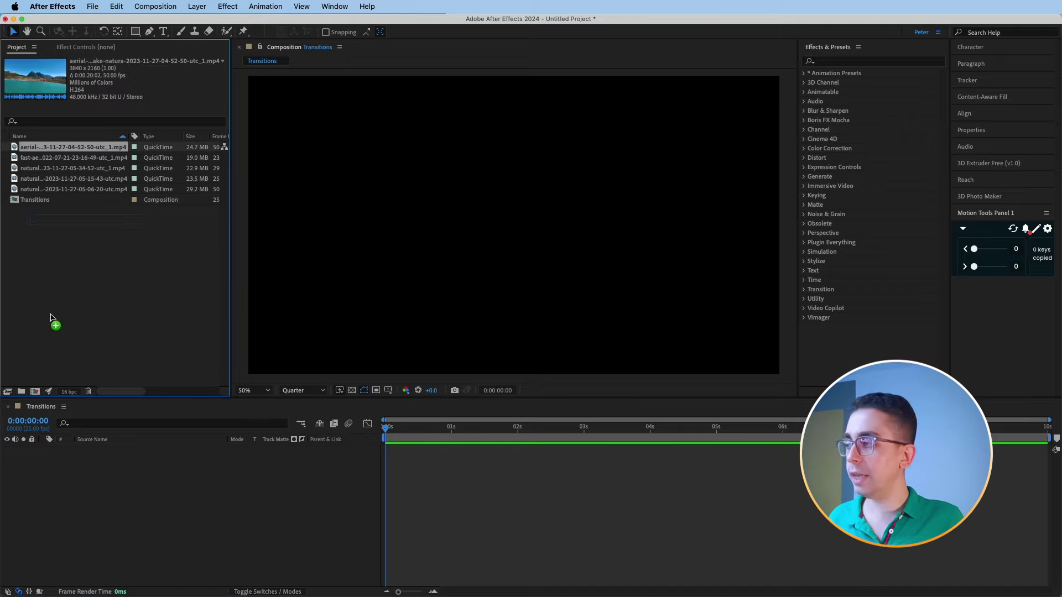
drag(50, 147, 91, 520)
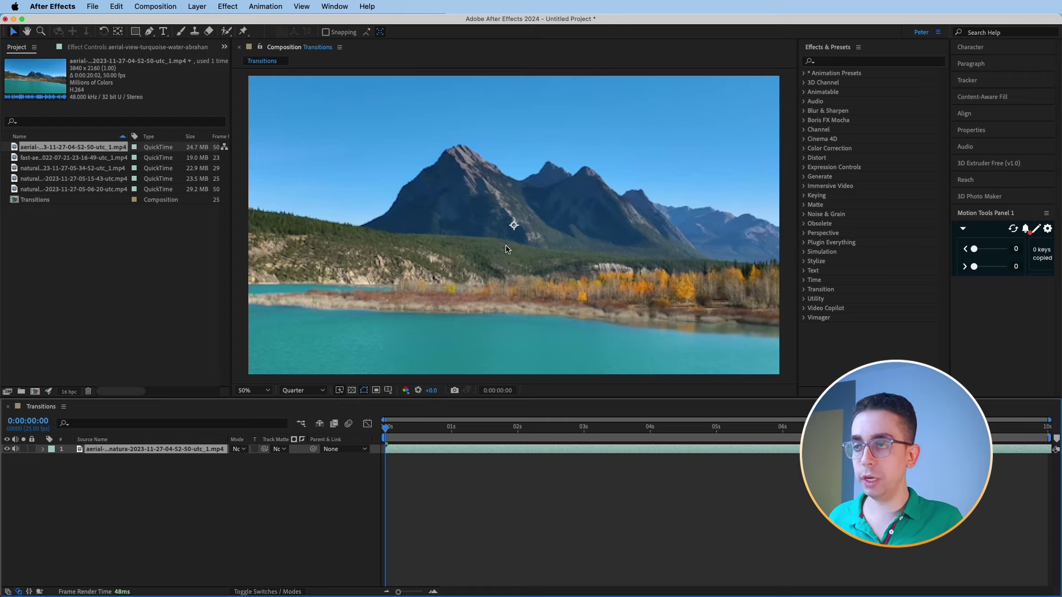
key(comma)
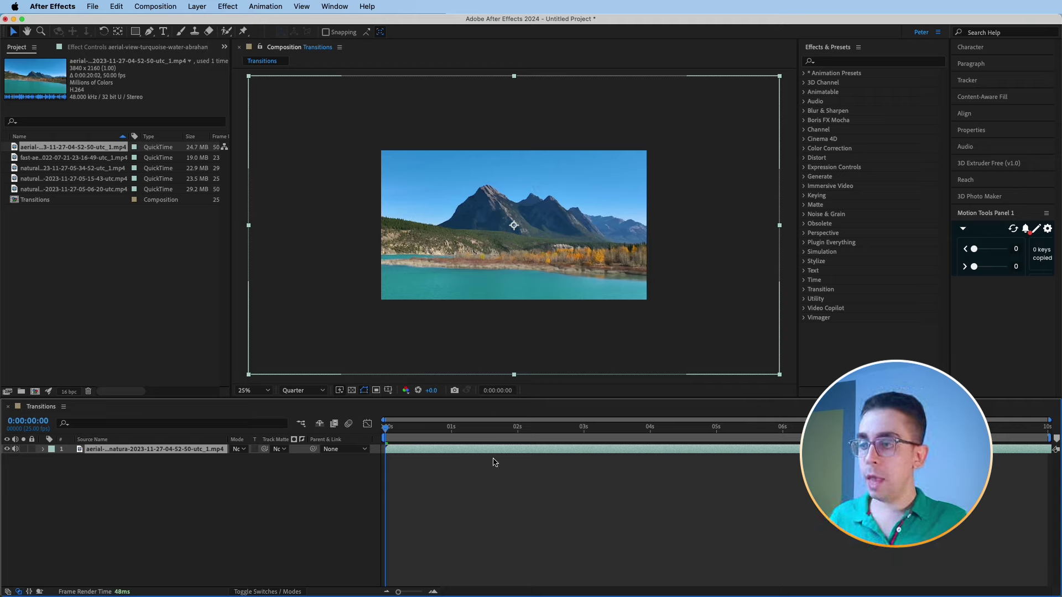
click(476, 467)
click(473, 450)
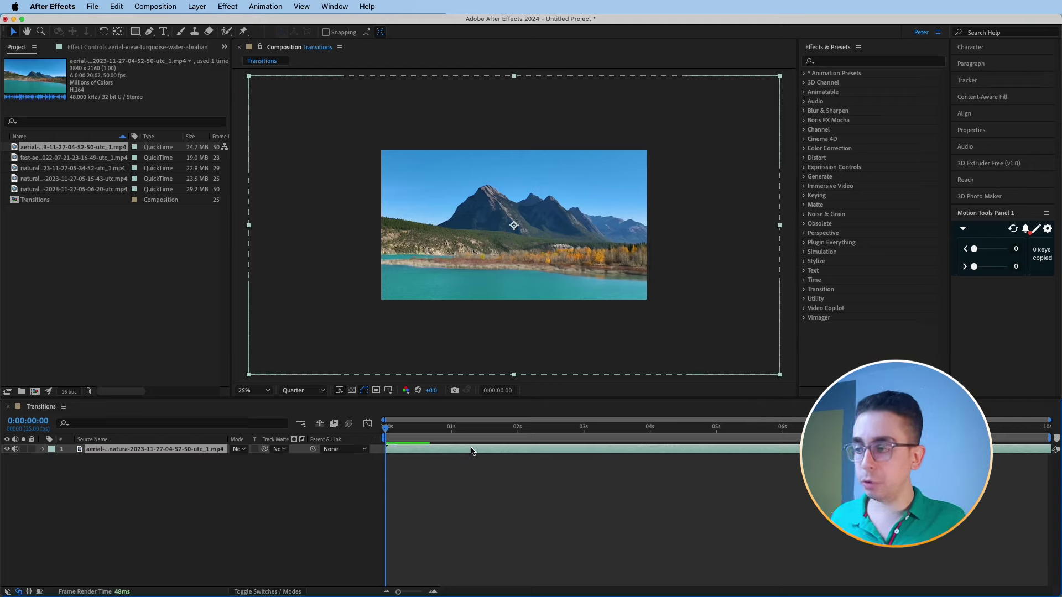
key(s)
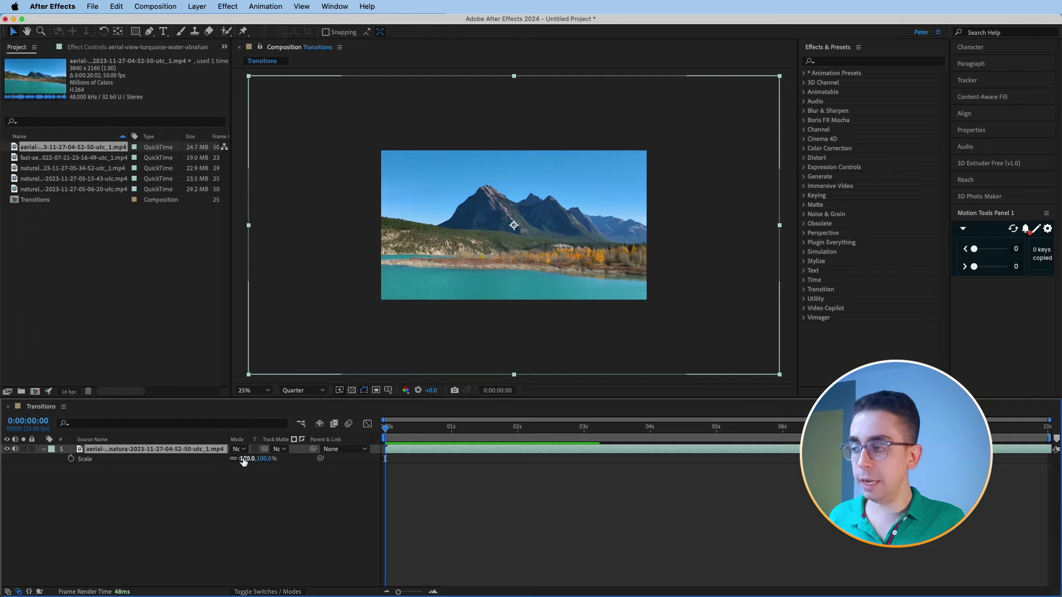
drag(243, 462, 223, 464)
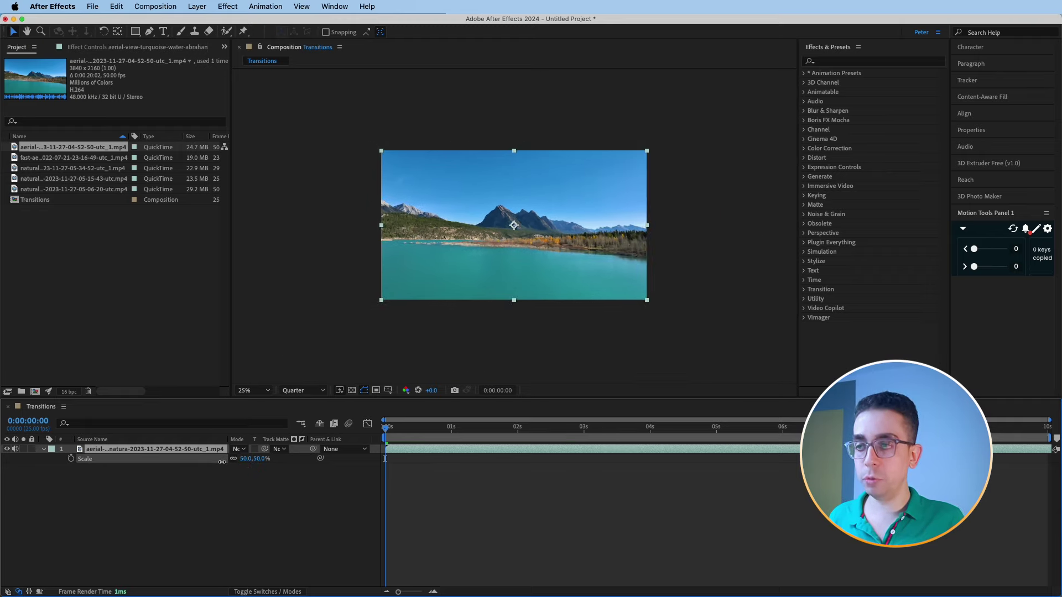
key(period)
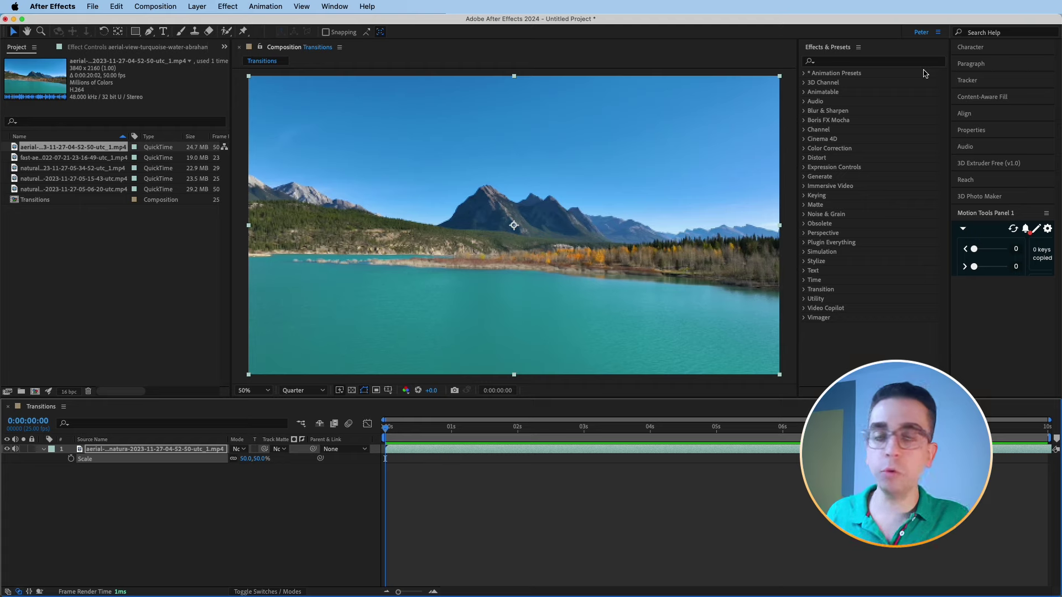
- Search Effects & Presets for 'spli' and apply CC Split 2 to the aerial lake layer
click(337, 6)
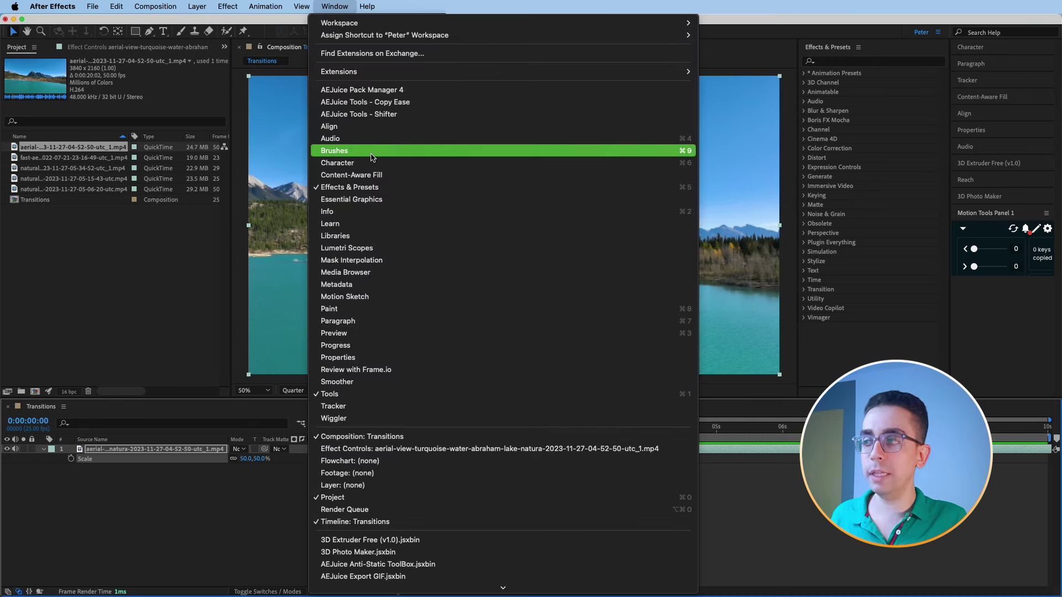
click(358, 189)
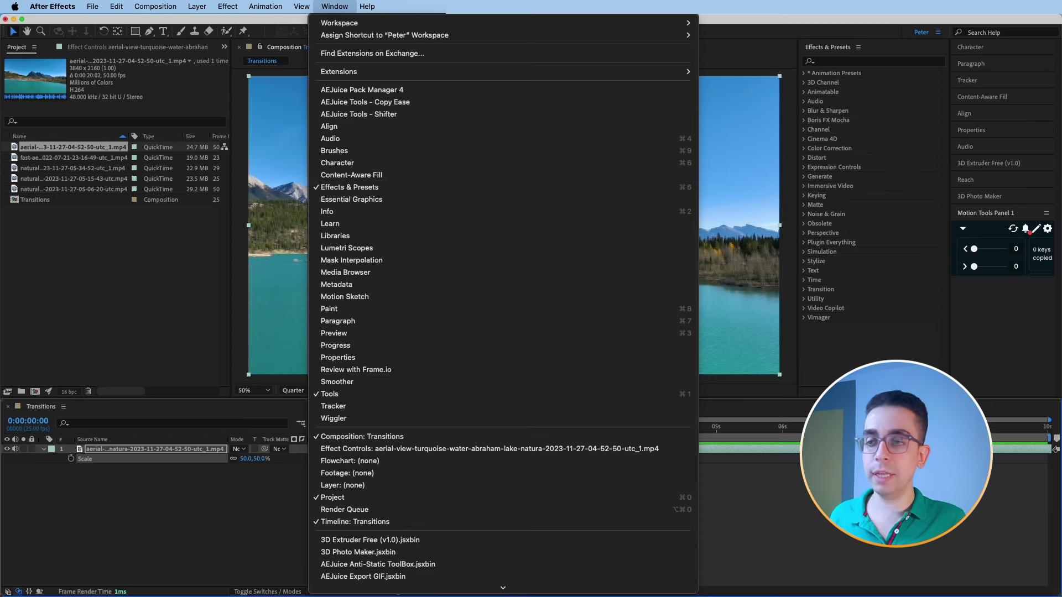
click(832, 61)
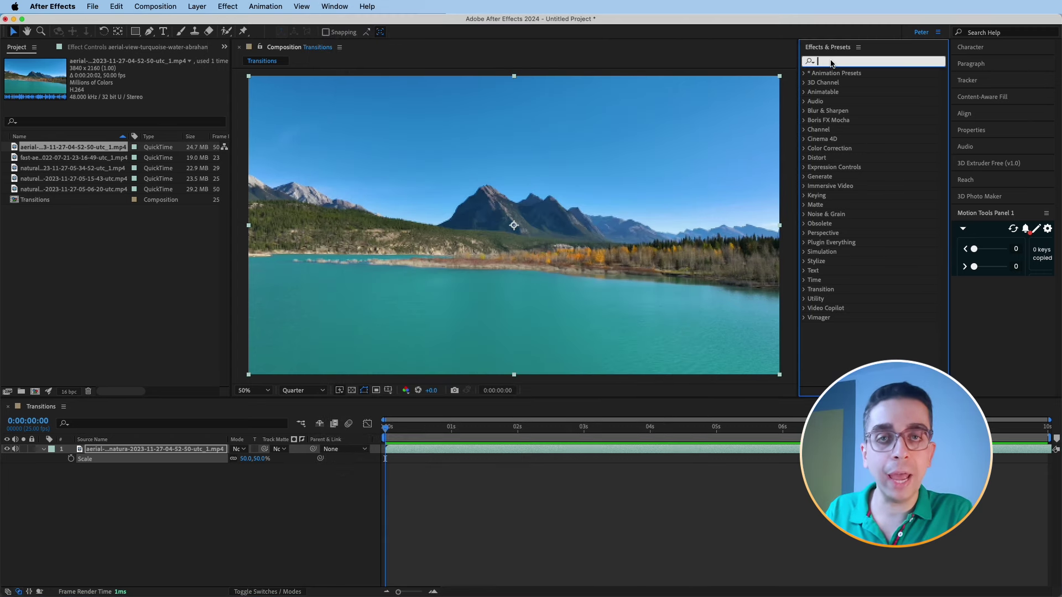
text(spli)
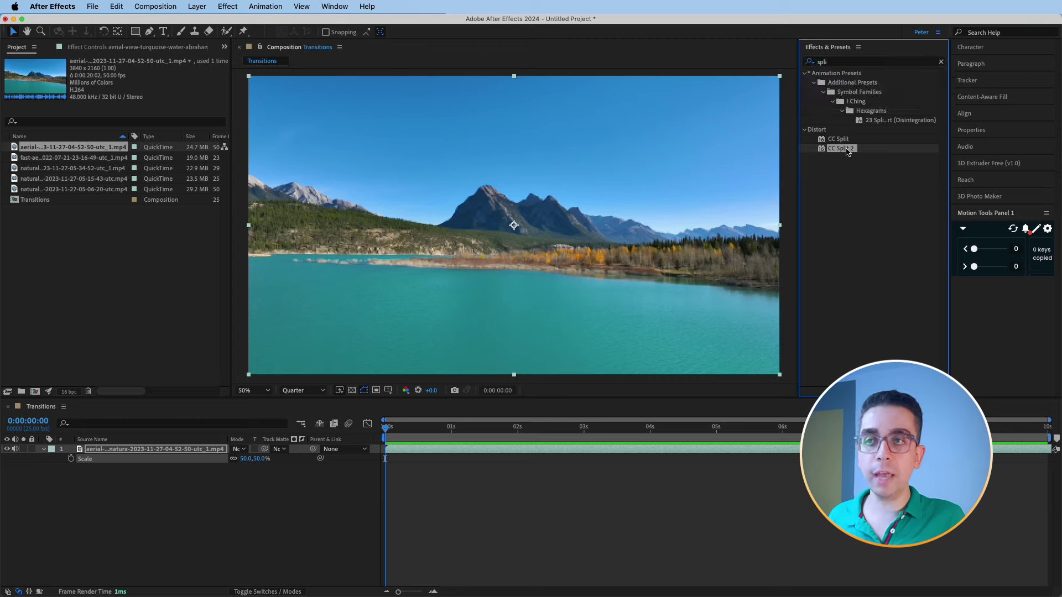
drag(848, 151, 675, 214)
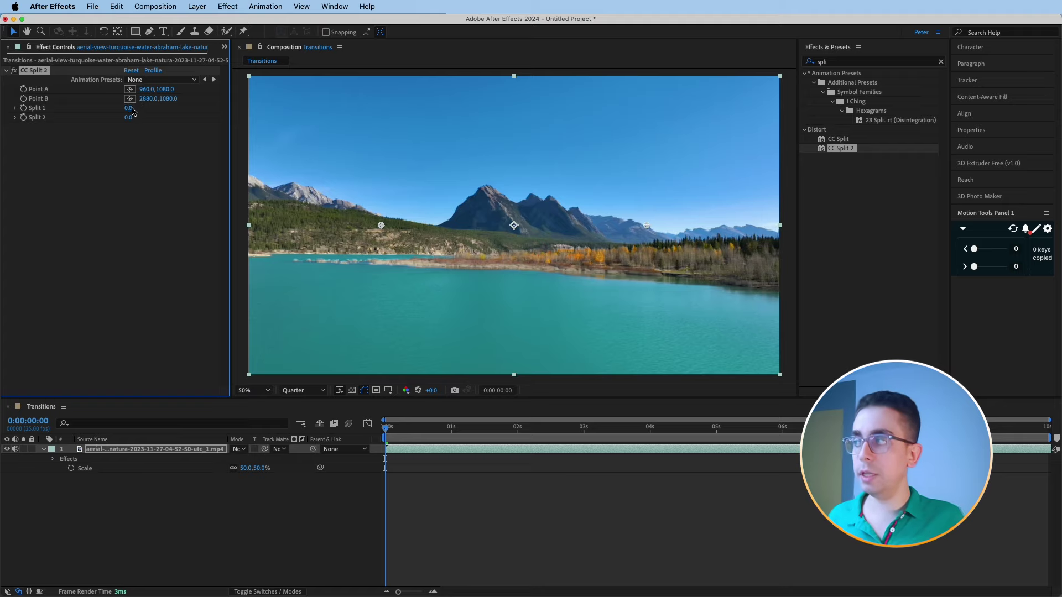
- Place CC Split 2's Point A above the frame and Point B below it, opening a split
key(comma)
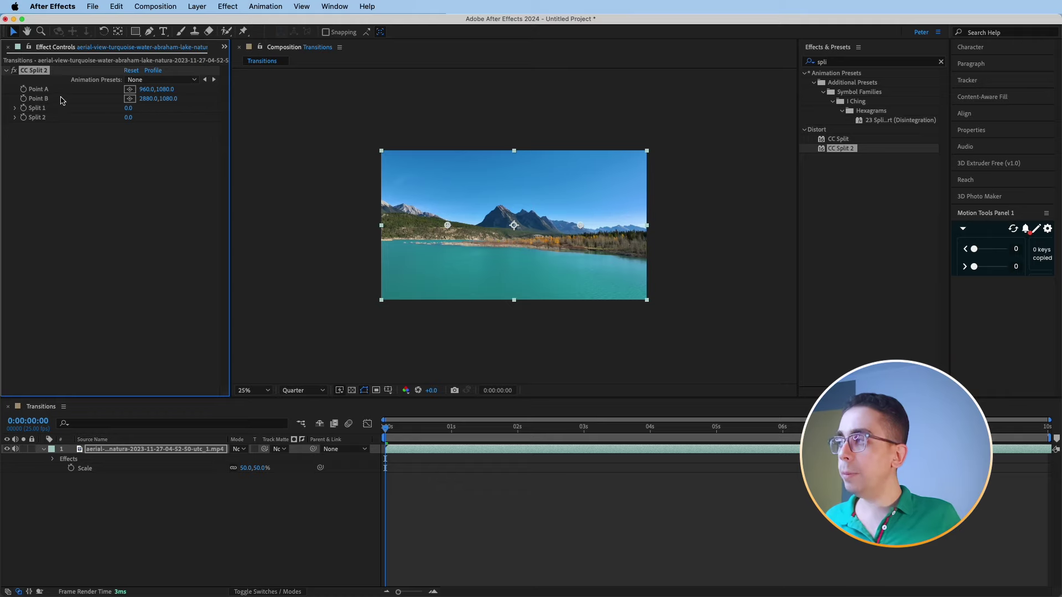
click(129, 89)
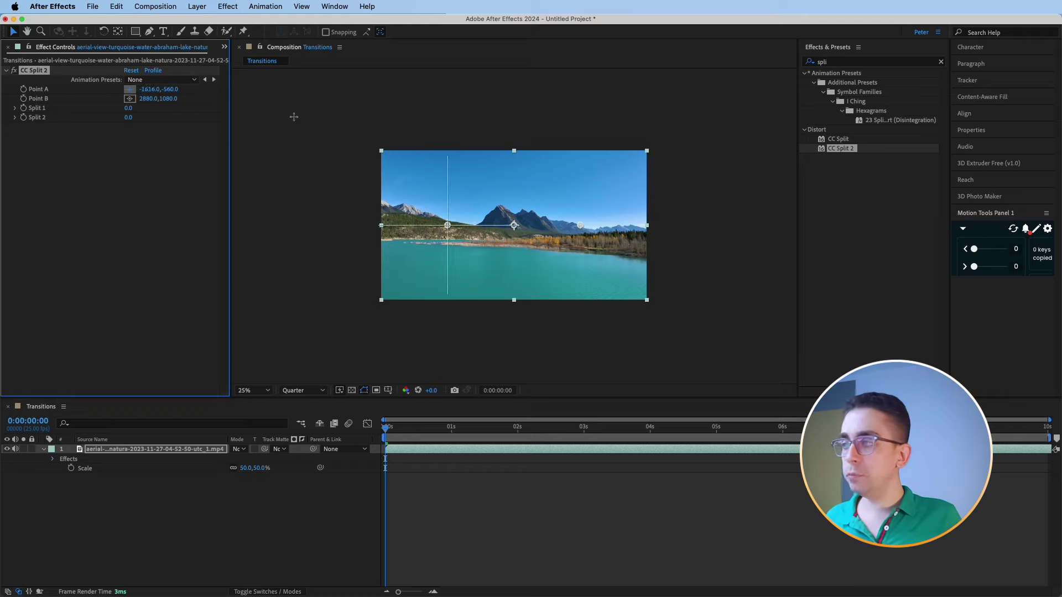
click(516, 75)
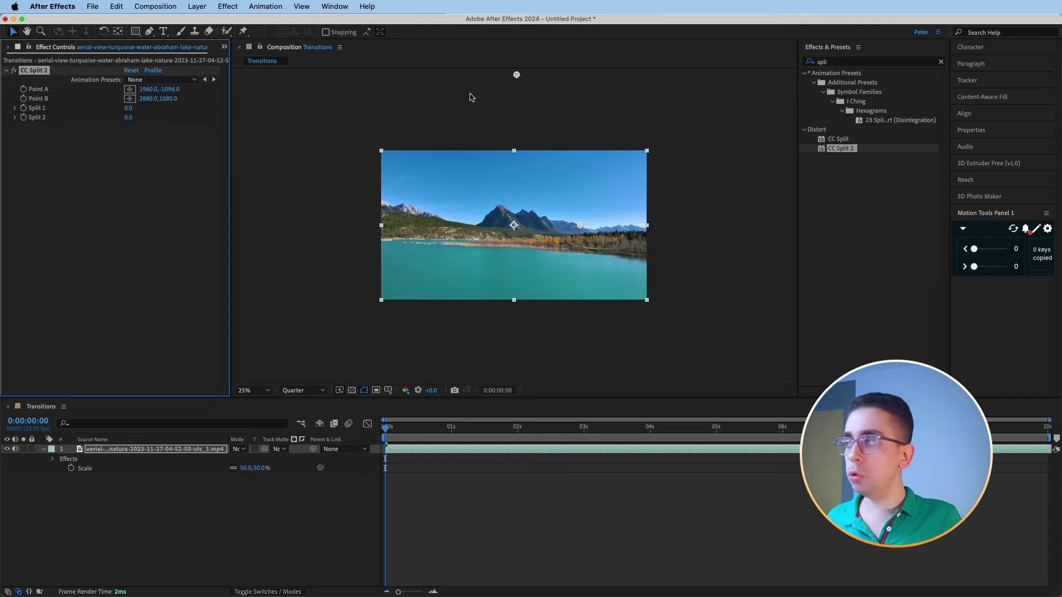
click(130, 100)
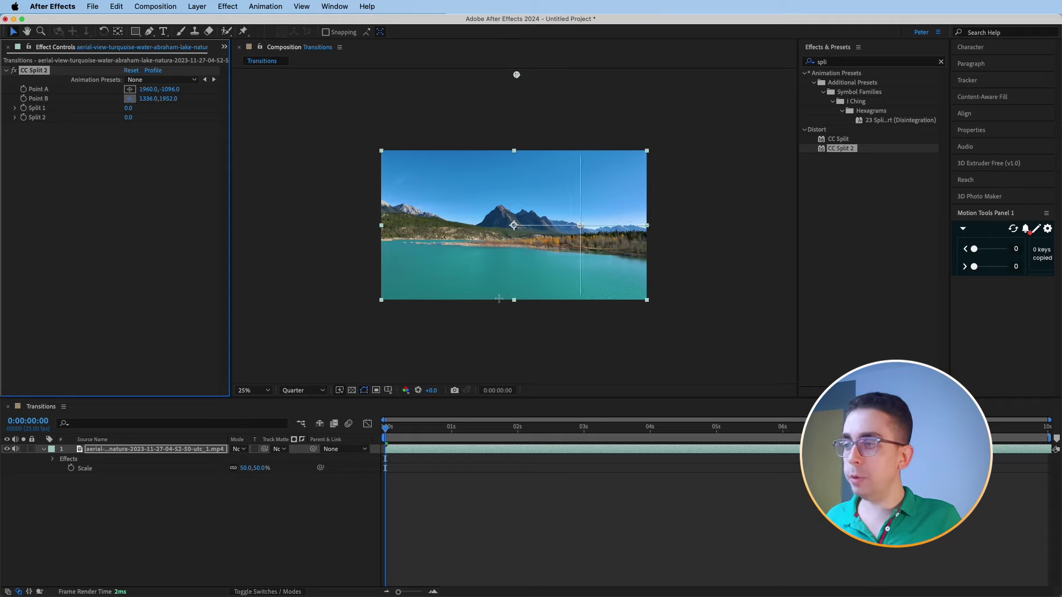
click(513, 375)
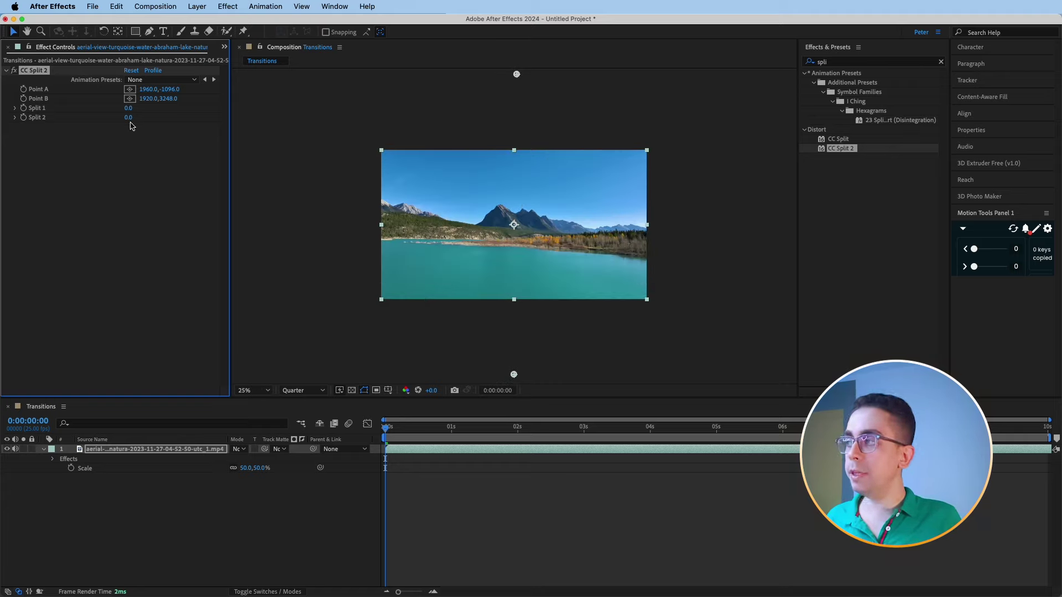
mouse_move(127, 108)
mouse_down()
mouse_move(148, 108)
mouse_move(146, 116)
mouse_up()
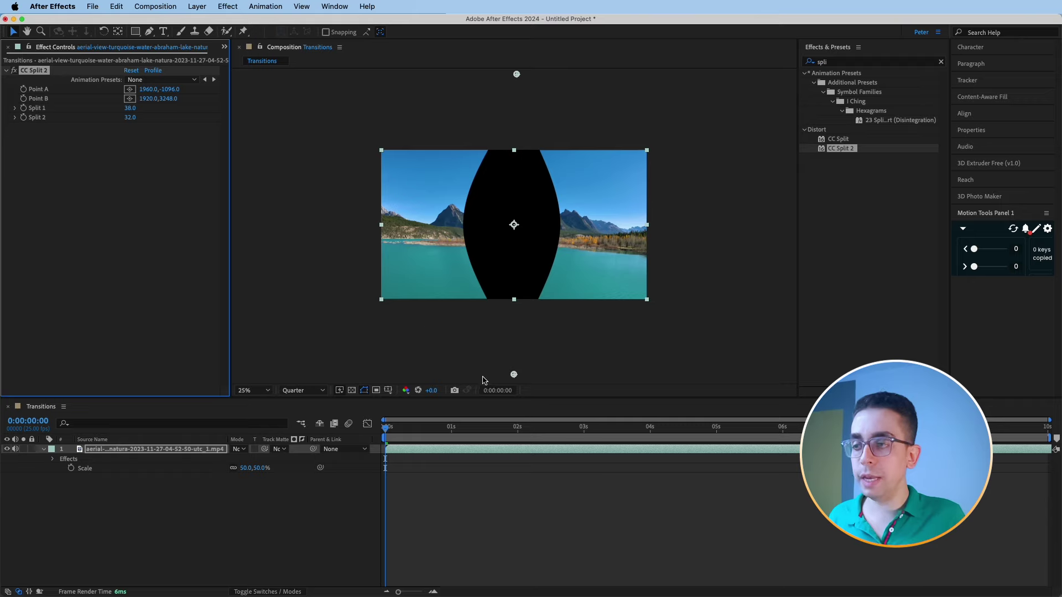
drag(514, 376, 514, 330)
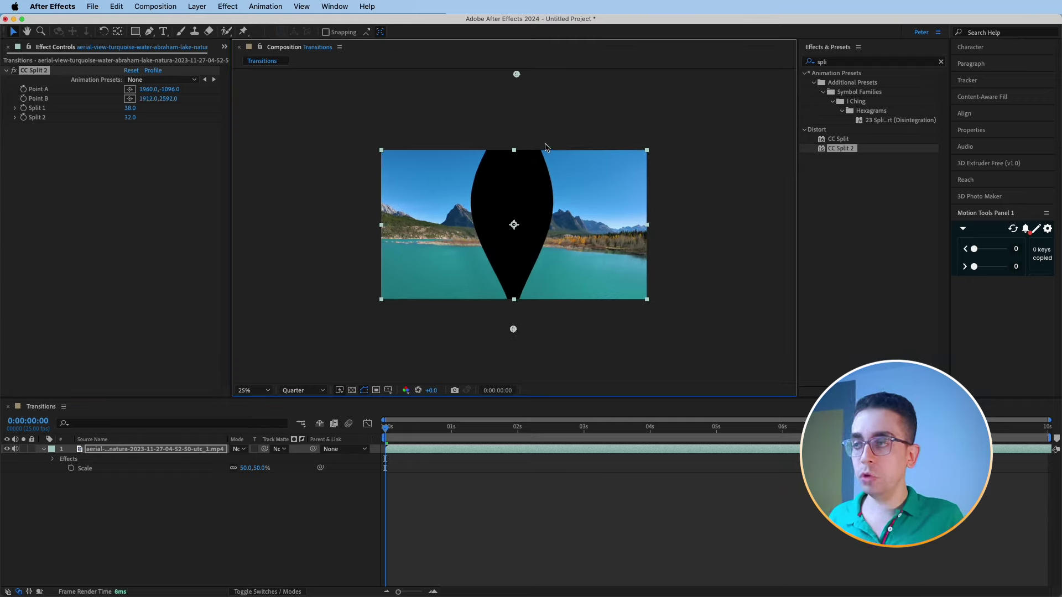
- Push the points further out (A 1992,-2648; B 1960,3504) and raise both splits to 250
key(comma)
drag(516, 153, 517, 97)
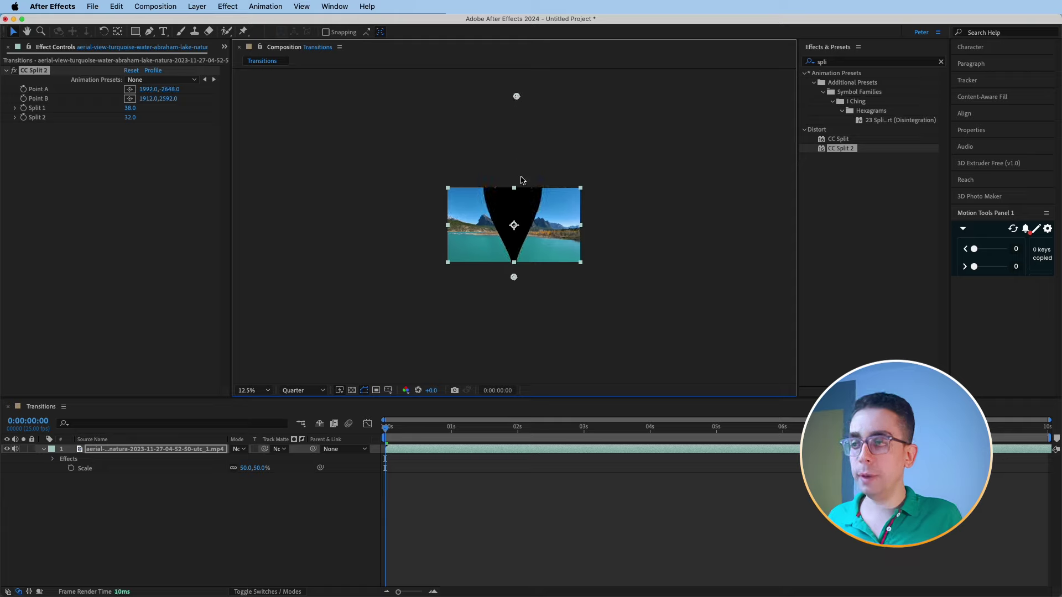
drag(513, 279, 514, 297)
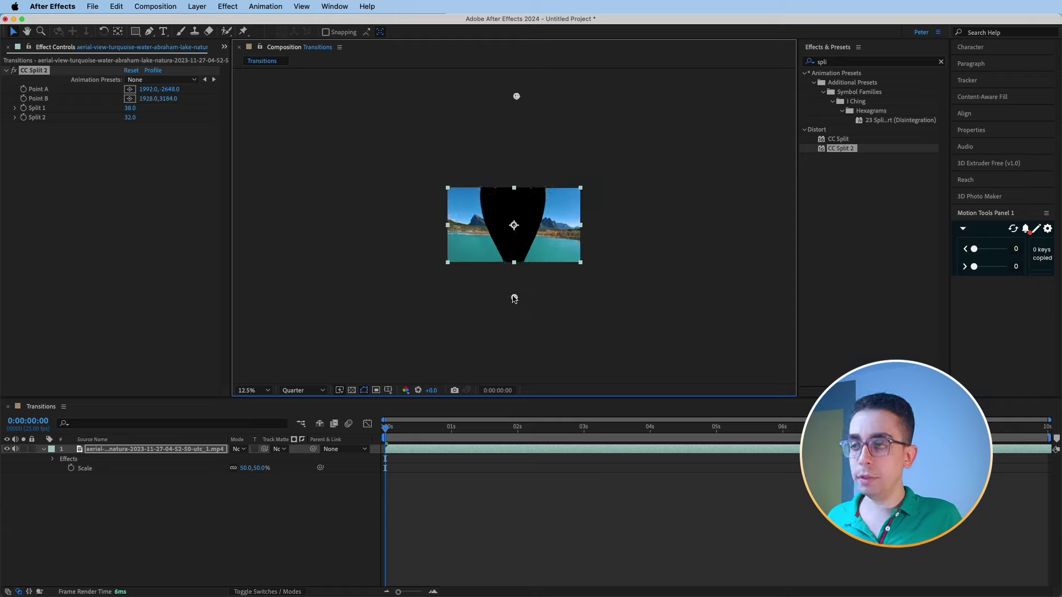
drag(130, 108, 309, 110)
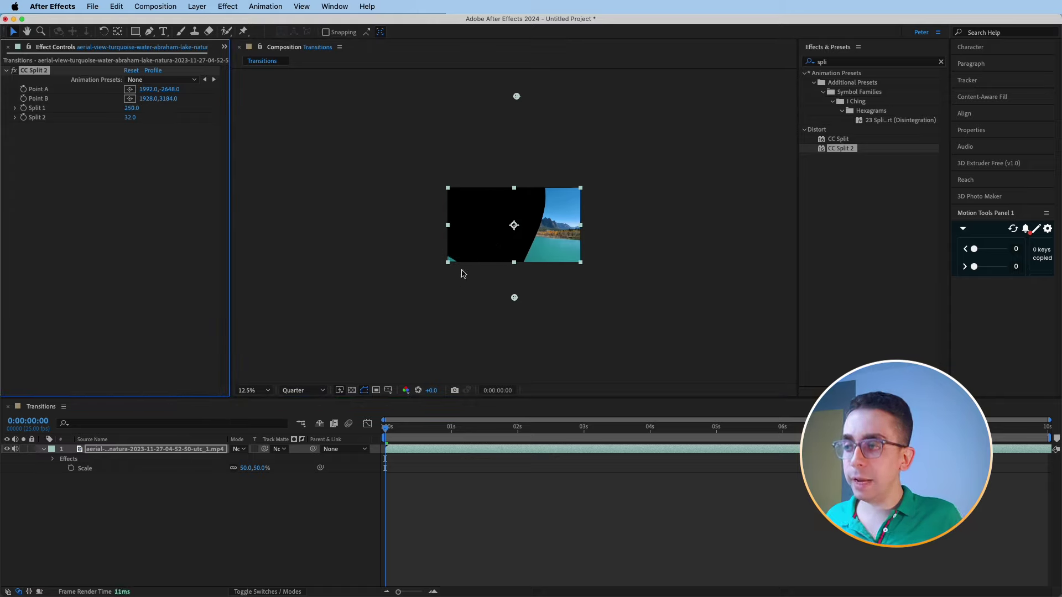
key(period)
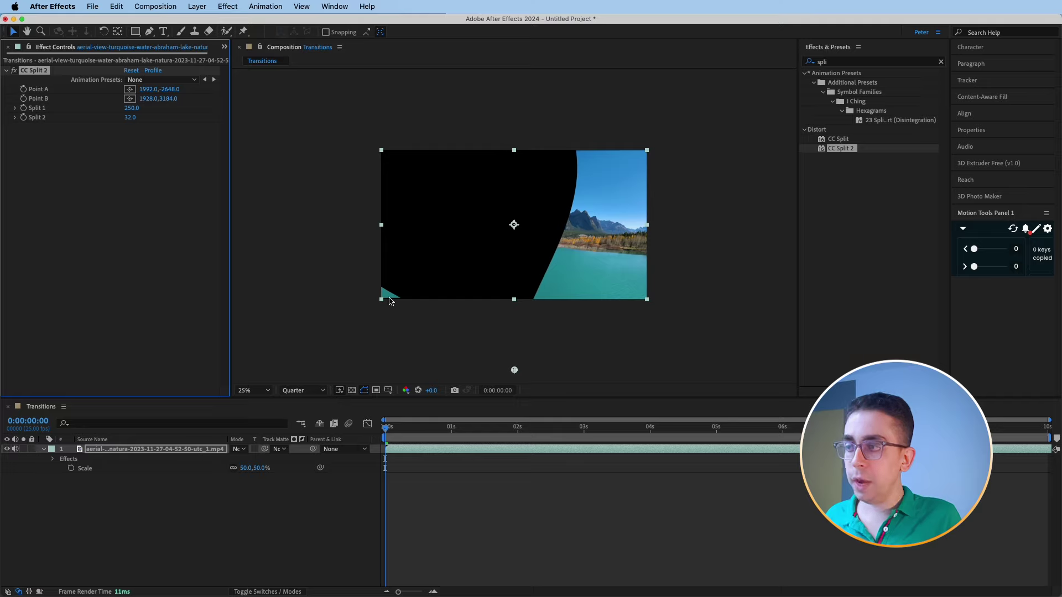
key(comma)
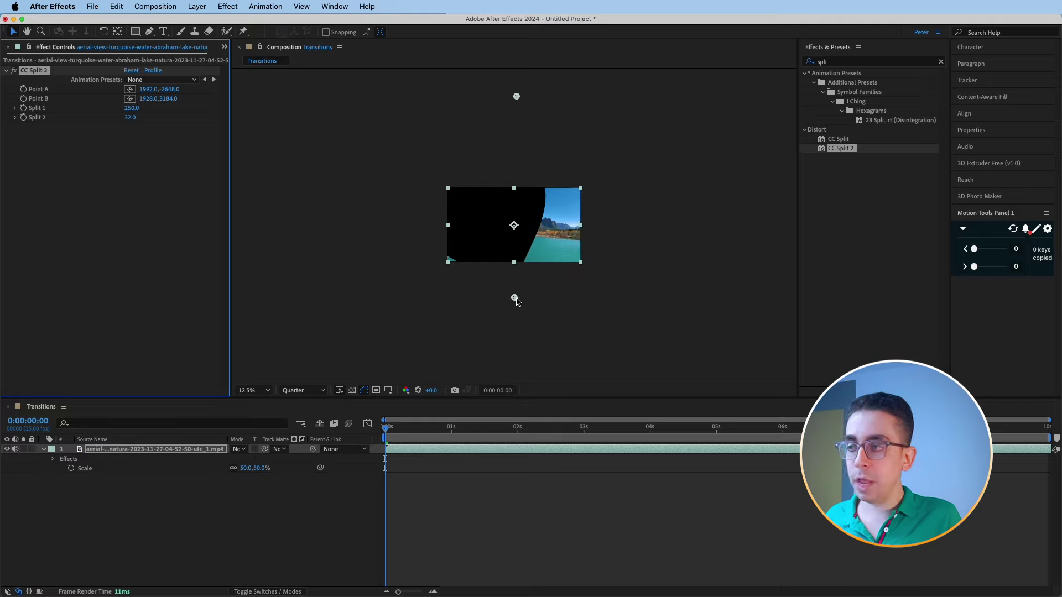
drag(515, 301, 516, 309)
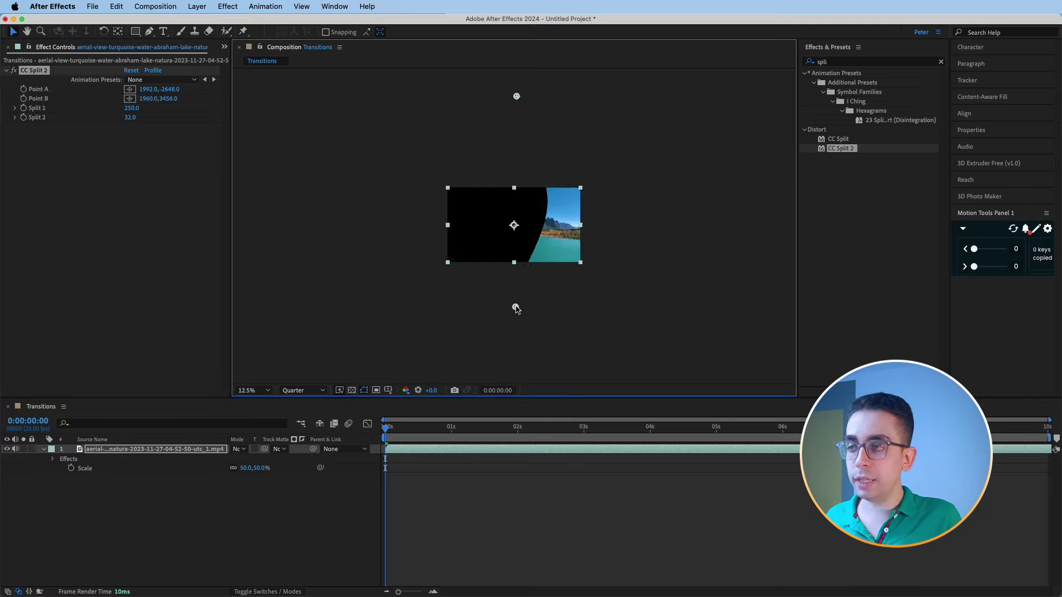
drag(515, 311, 516, 313)
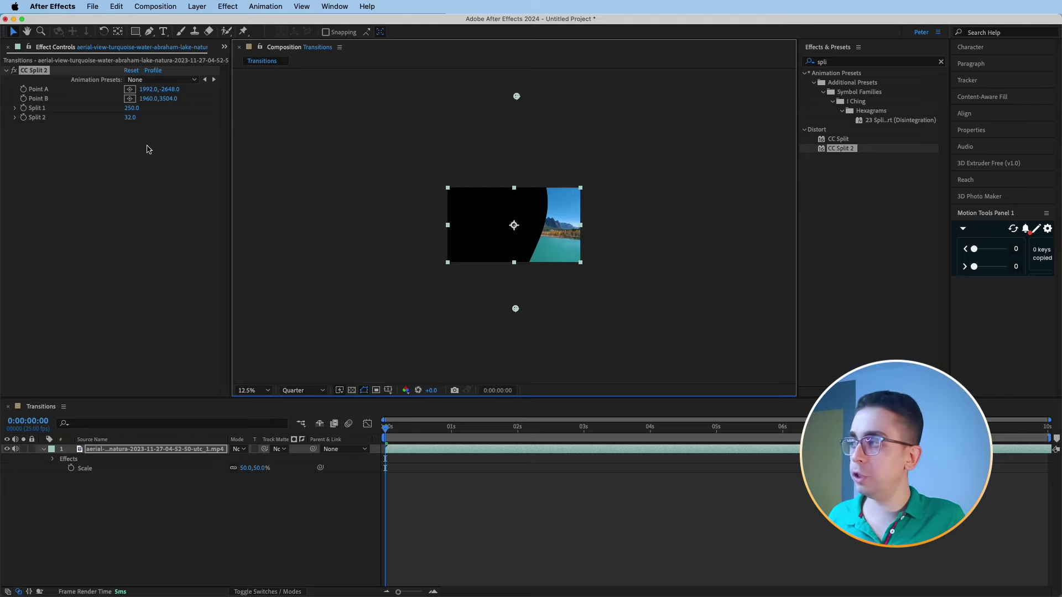
drag(133, 120, 350, 132)
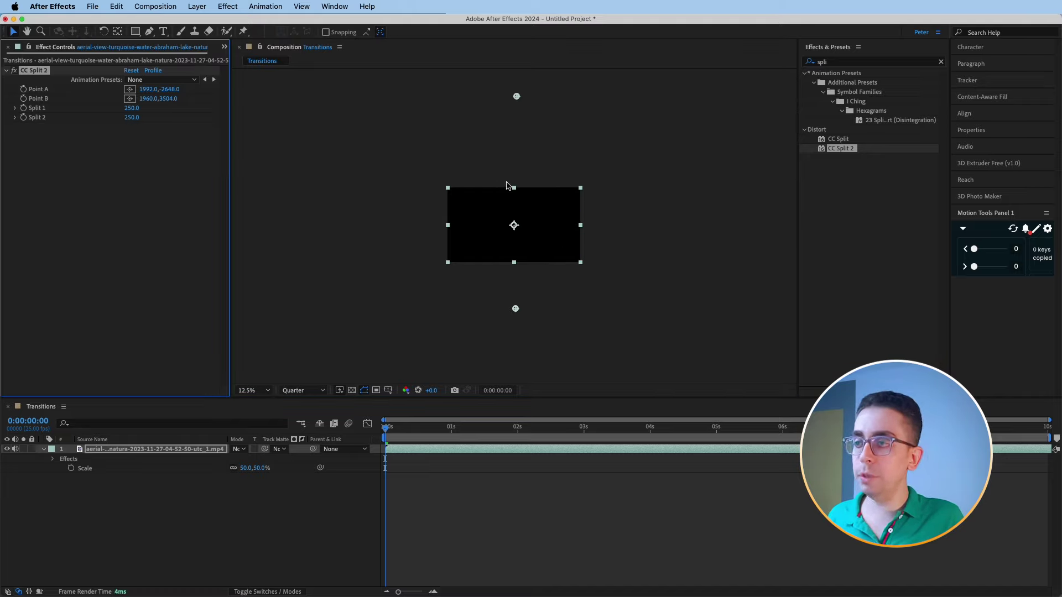
key(period)
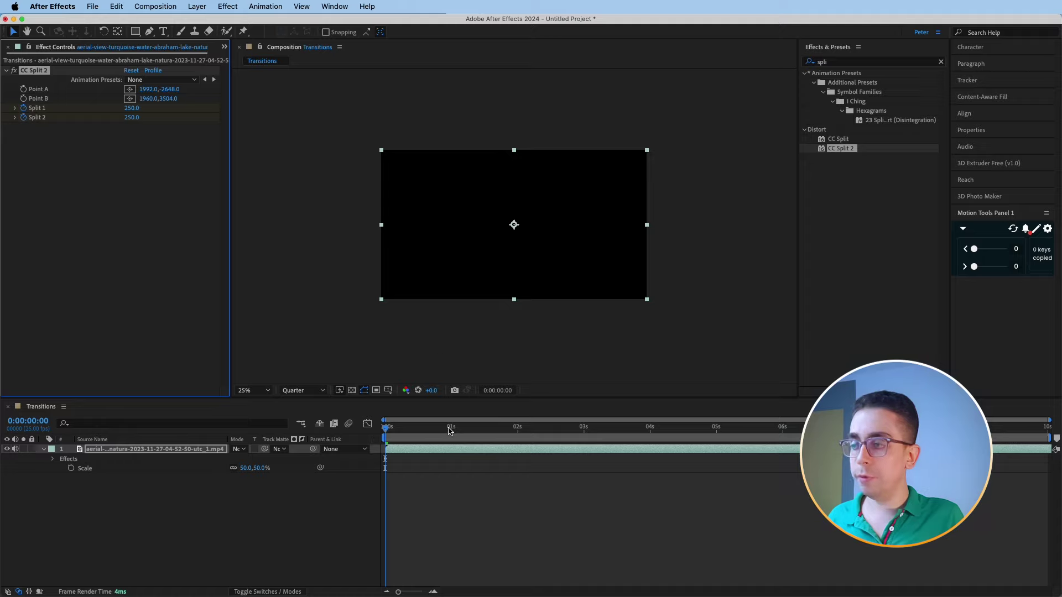
- At 1 second, set Split 1 and Split 2 to 0 so the lake opens from black, then preview
drag(403, 428, 455, 440)
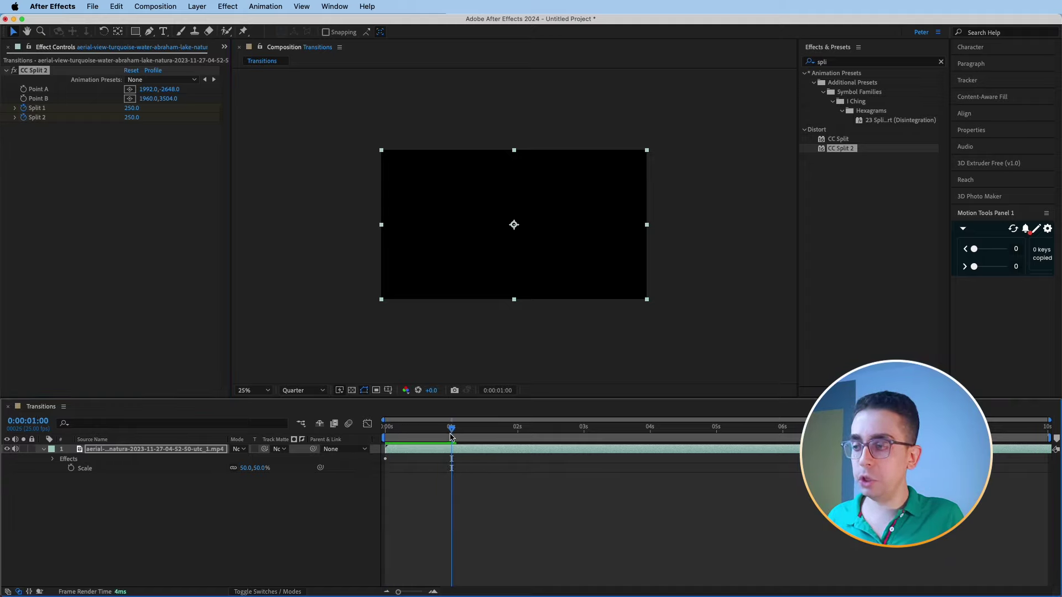
click(133, 108)
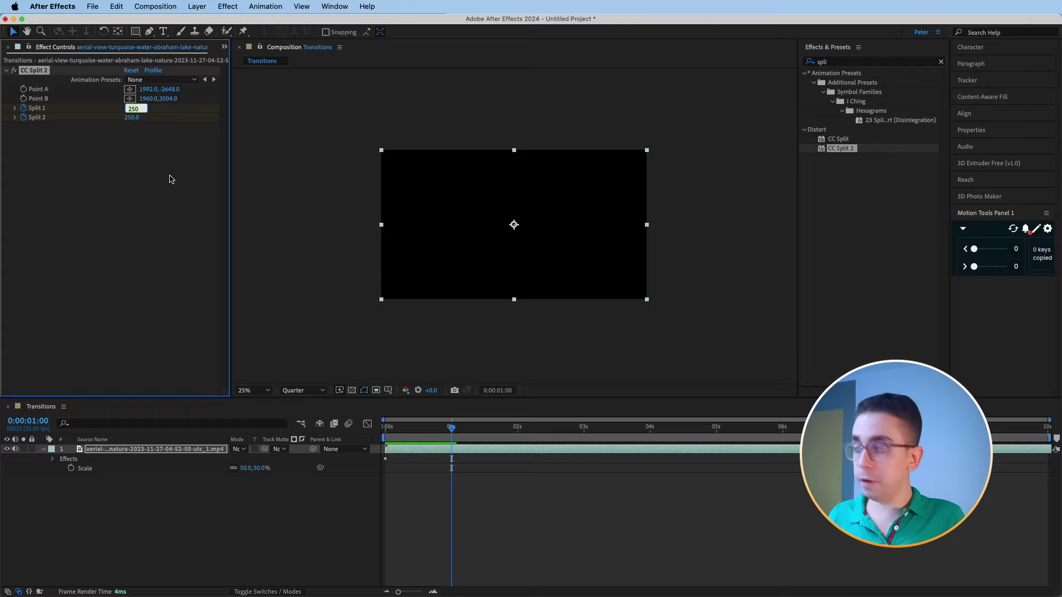
text(0)
key(Tab)
text(0)
key(Return)
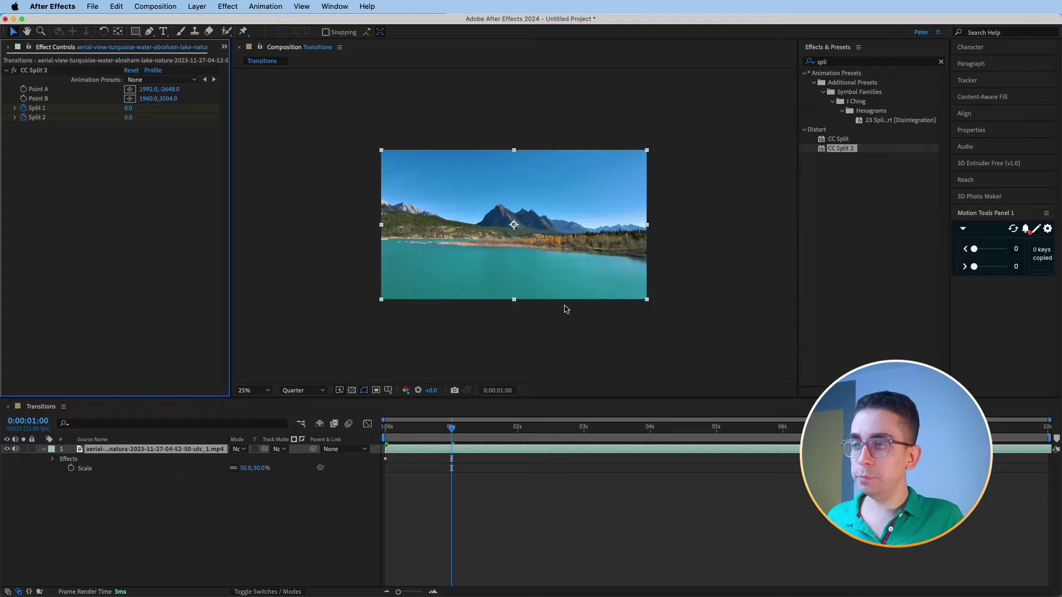
key(space)
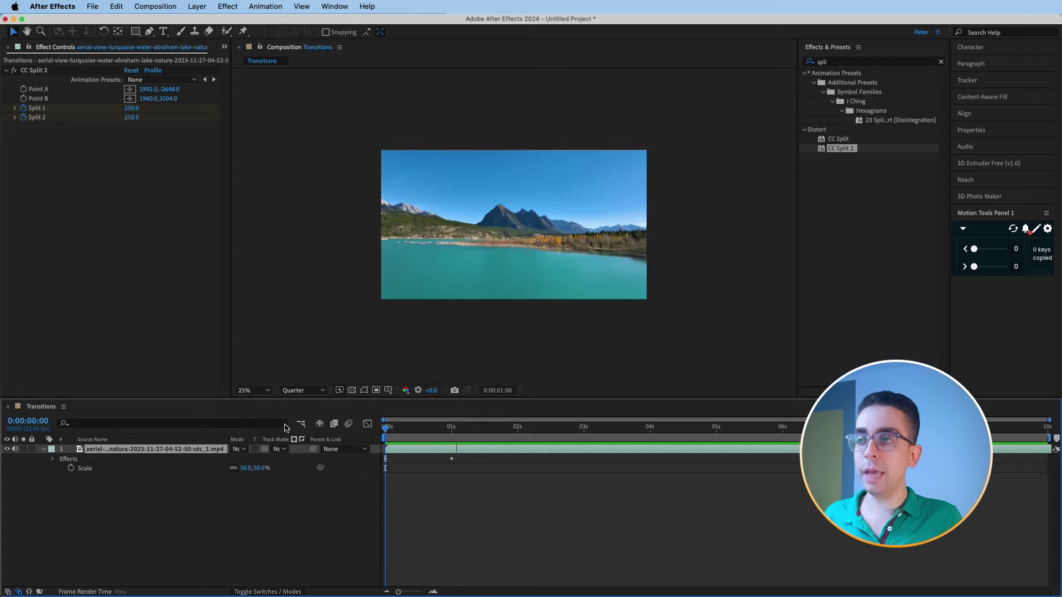
key(space)
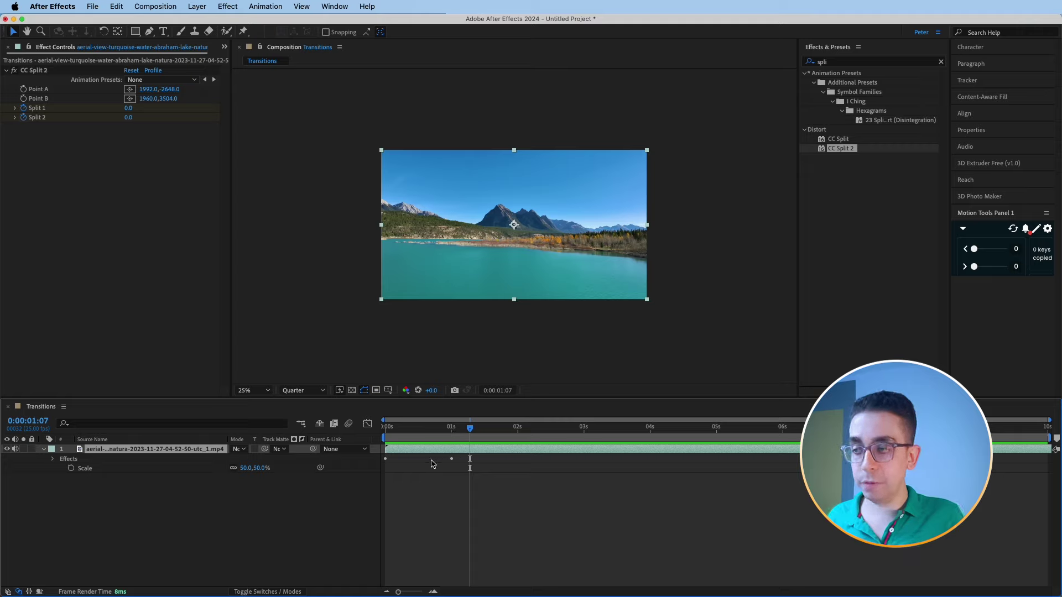
click(546, 461)
- Apply Easy Ease to all four split keyframes and preview from the start
click(476, 452)
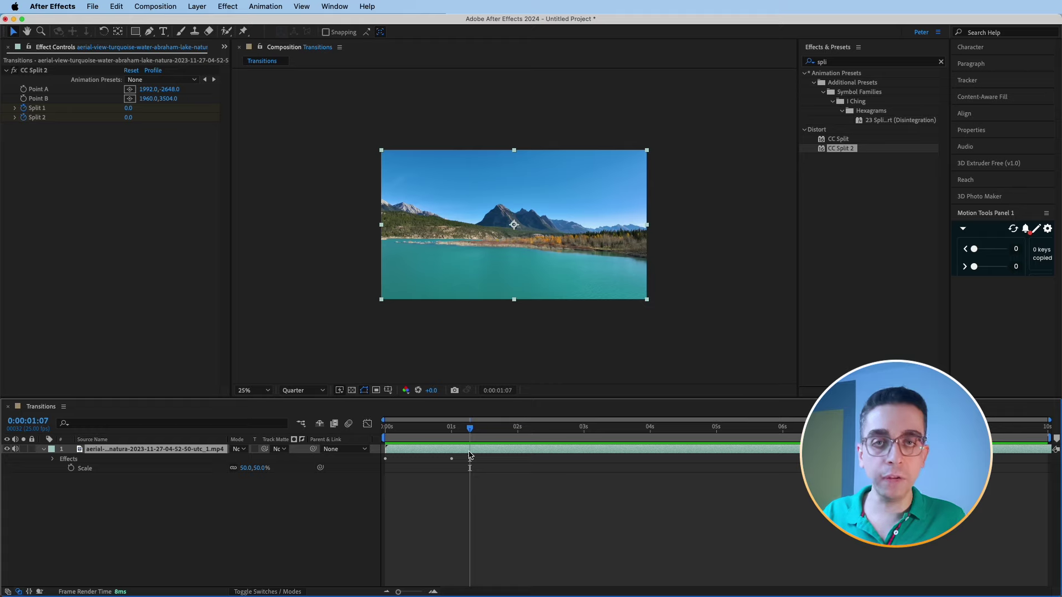
key(u)
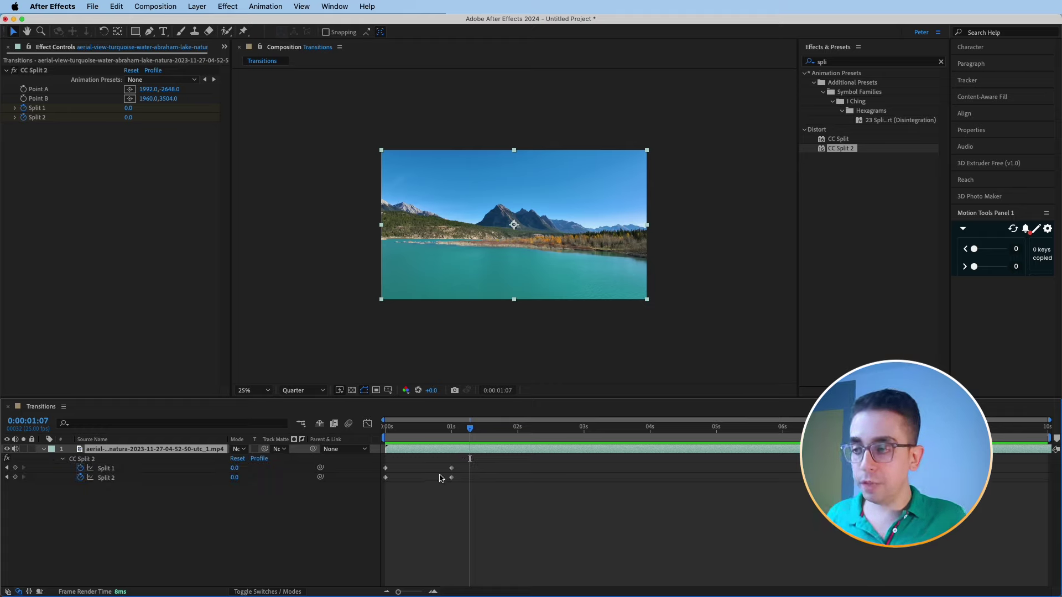
drag(492, 464, 382, 508)
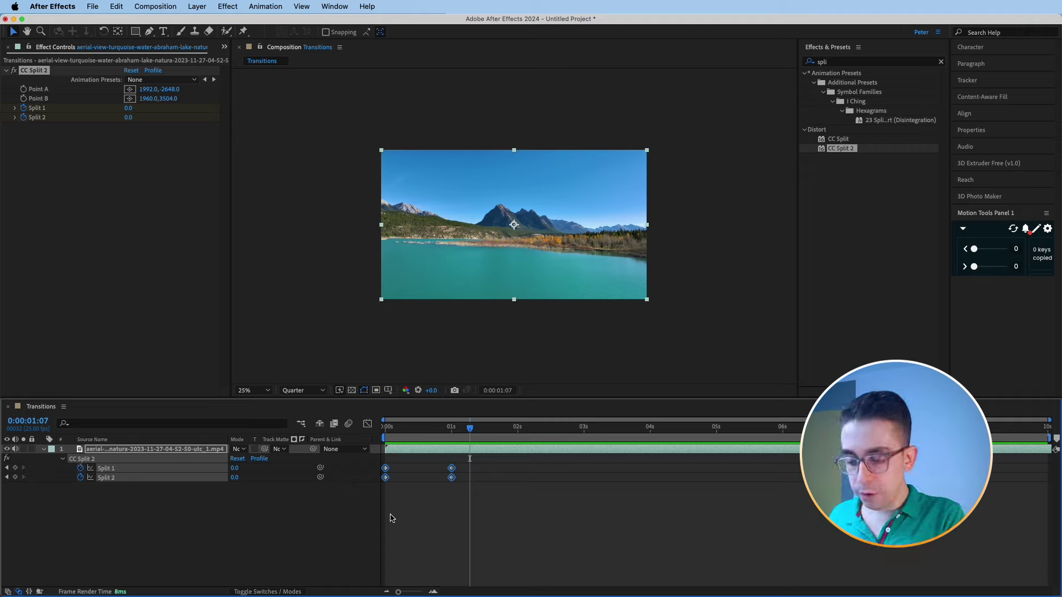
key(F9)
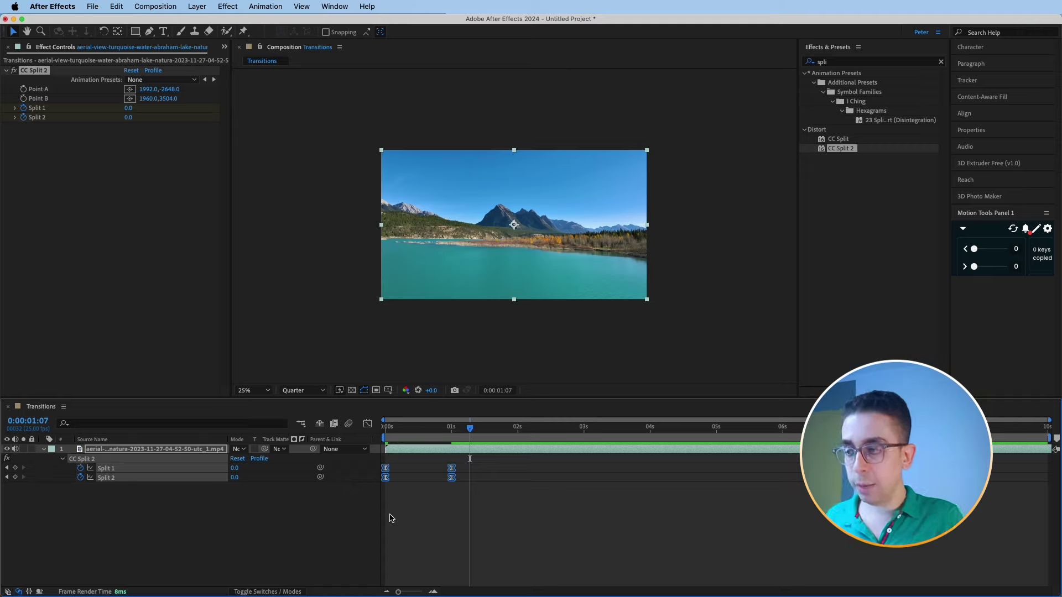
key(Home)
key(space)
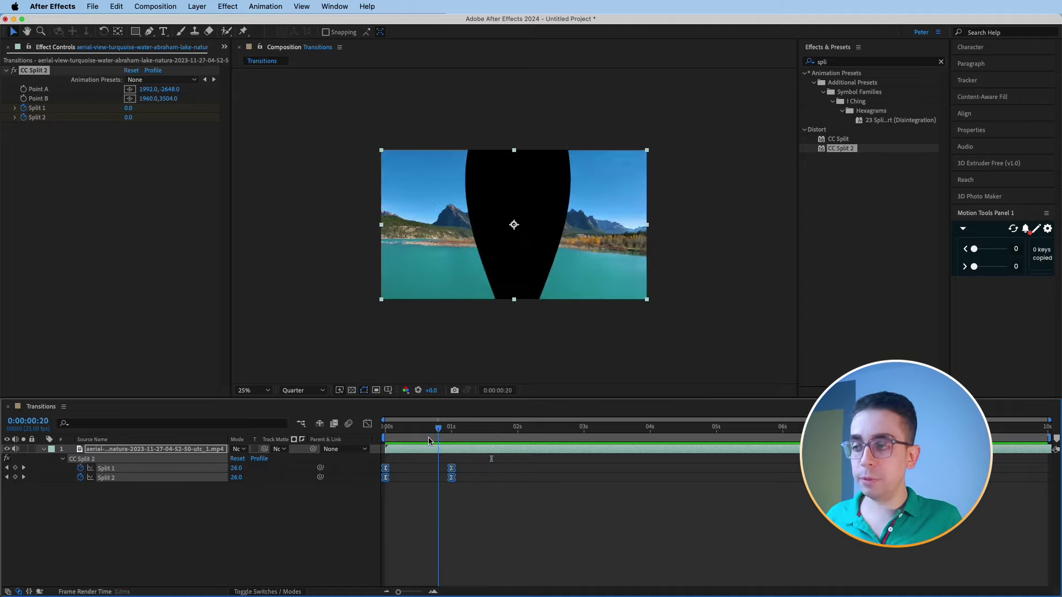
- Move the end split keyframes later to about 1.4 seconds and check the frame at 1:01
mouse_move(465, 464)
mouse_down()
mouse_move(452, 479)
mouse_move(478, 468)
mouse_up()
key(Home)
key(space)
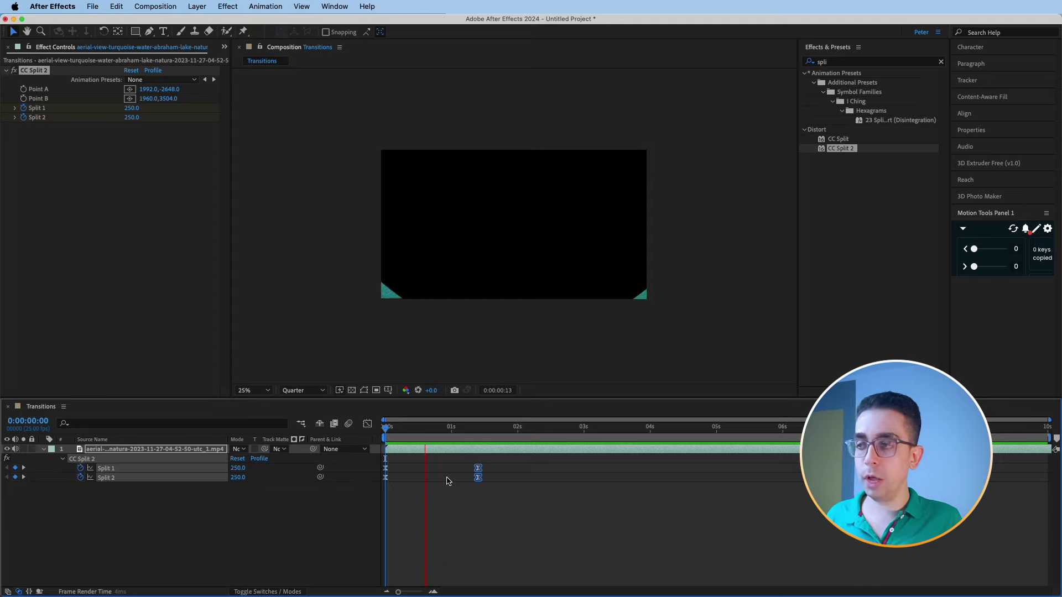
key(space)
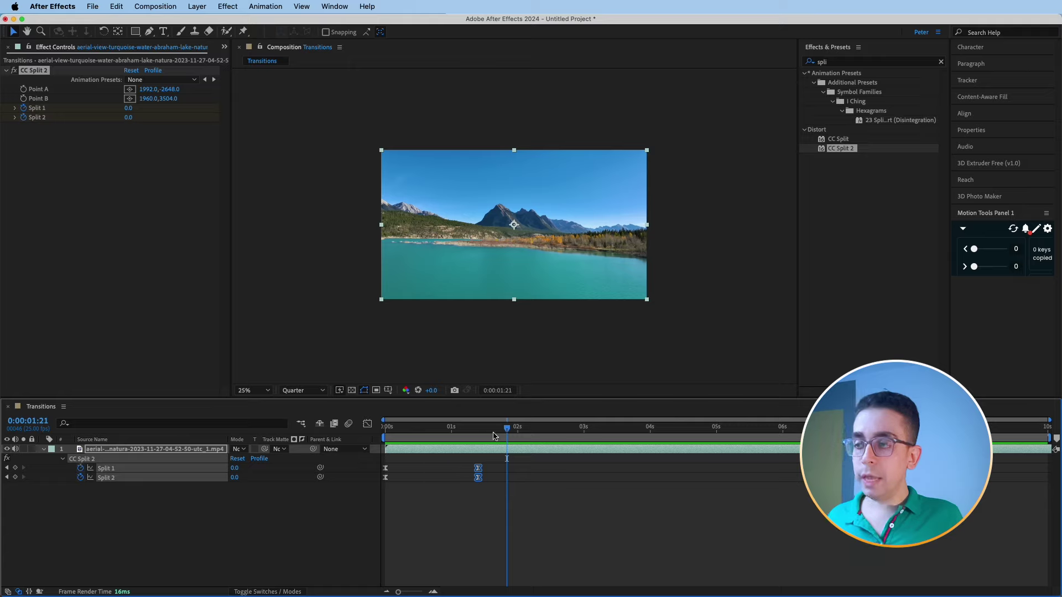
drag(494, 435, 457, 429)
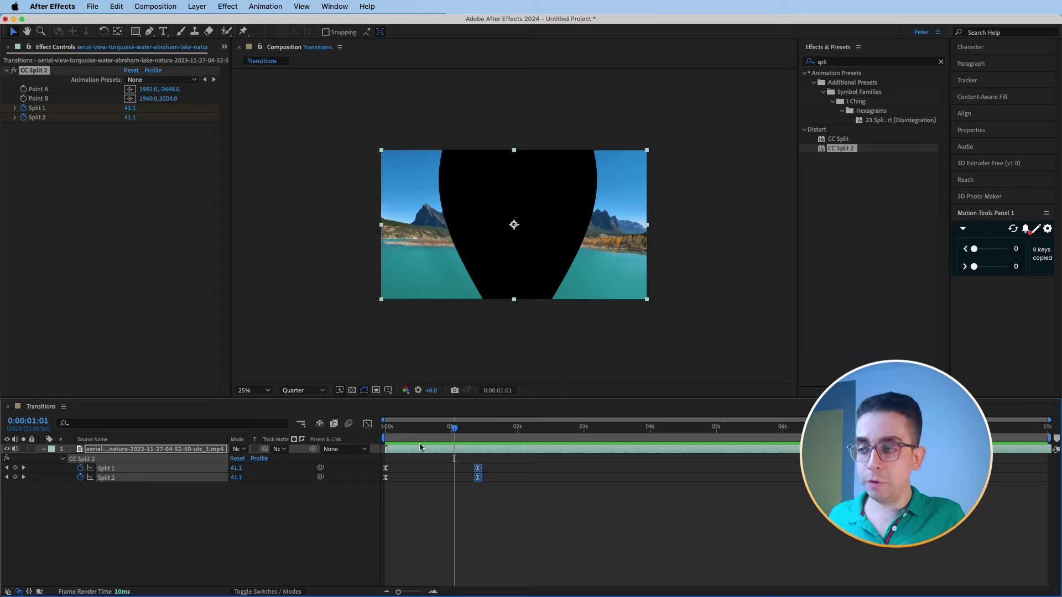
- Remove an accidentally duplicated CC Split 2 effect and clear the selection
key(super+d)
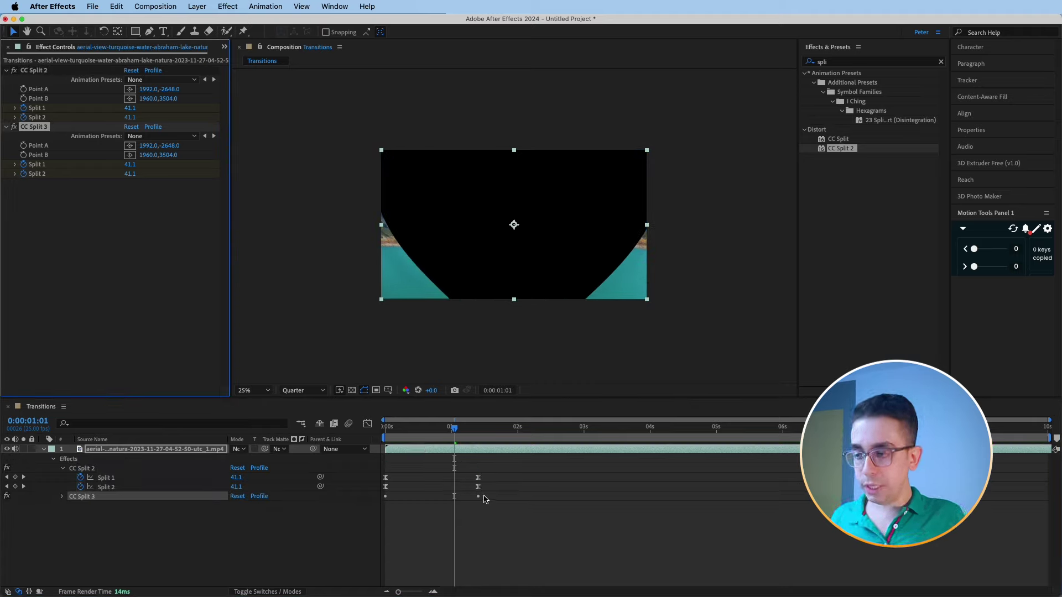
key(Delete)
drag(485, 499, 479, 486)
click(457, 527)
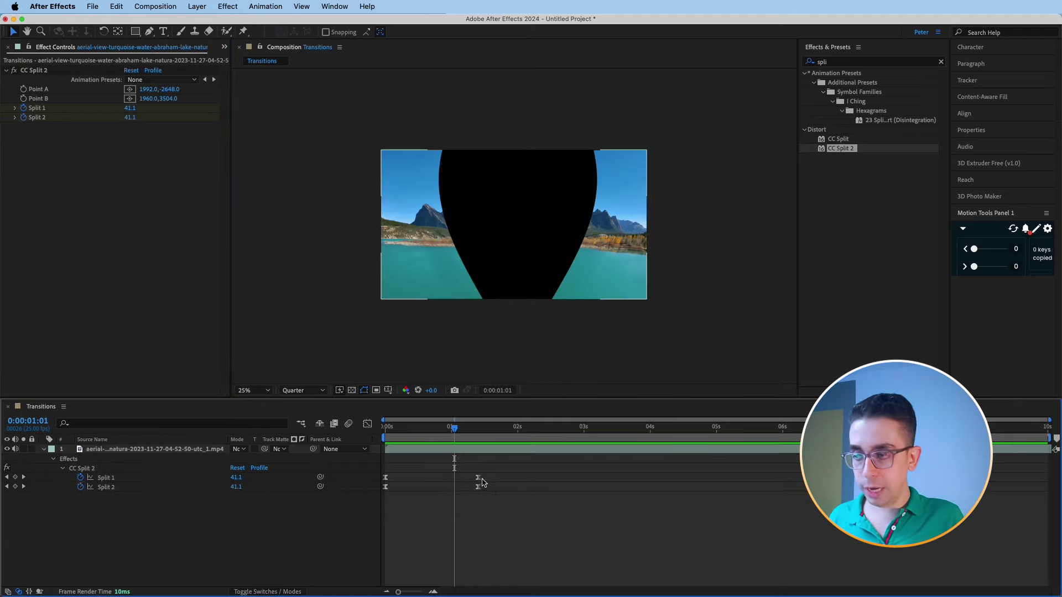
- Duplicate the lake clip layer, shift the top copy slightly later, and scrub to check the split
click(478, 451)
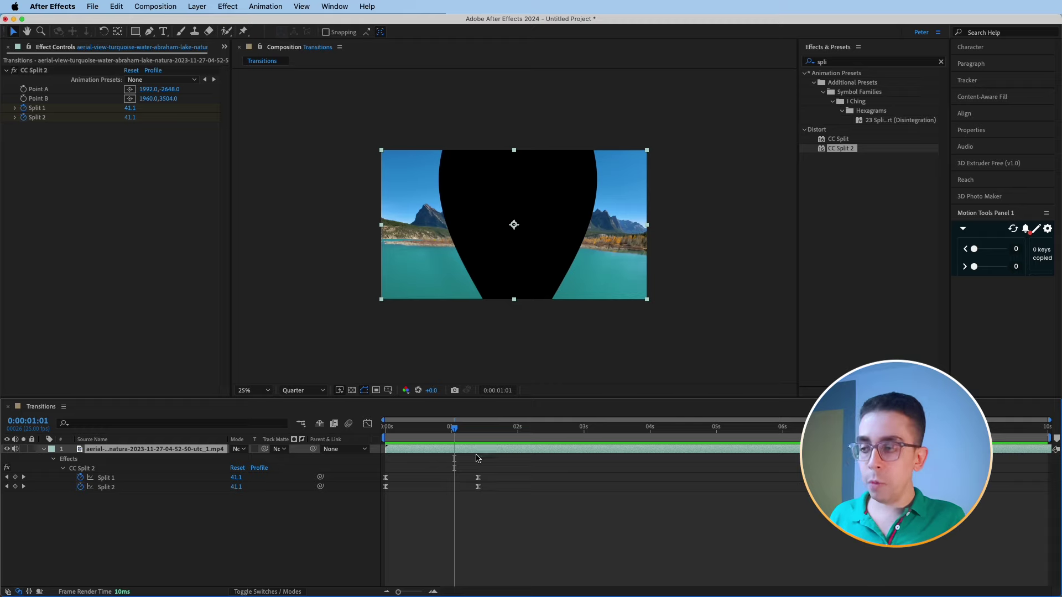
key(ctrl+d)
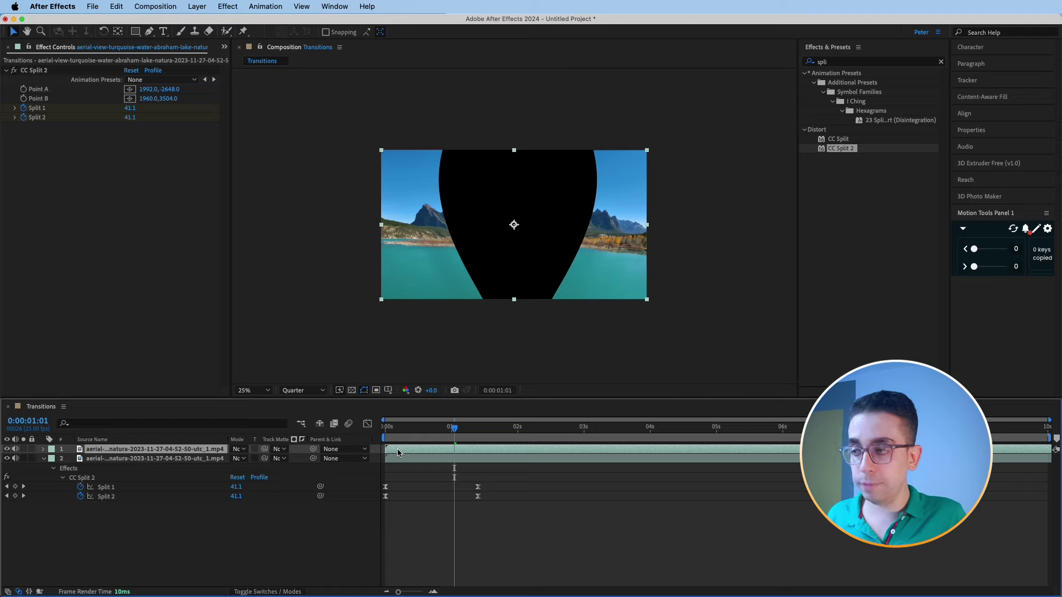
drag(398, 450, 401, 450)
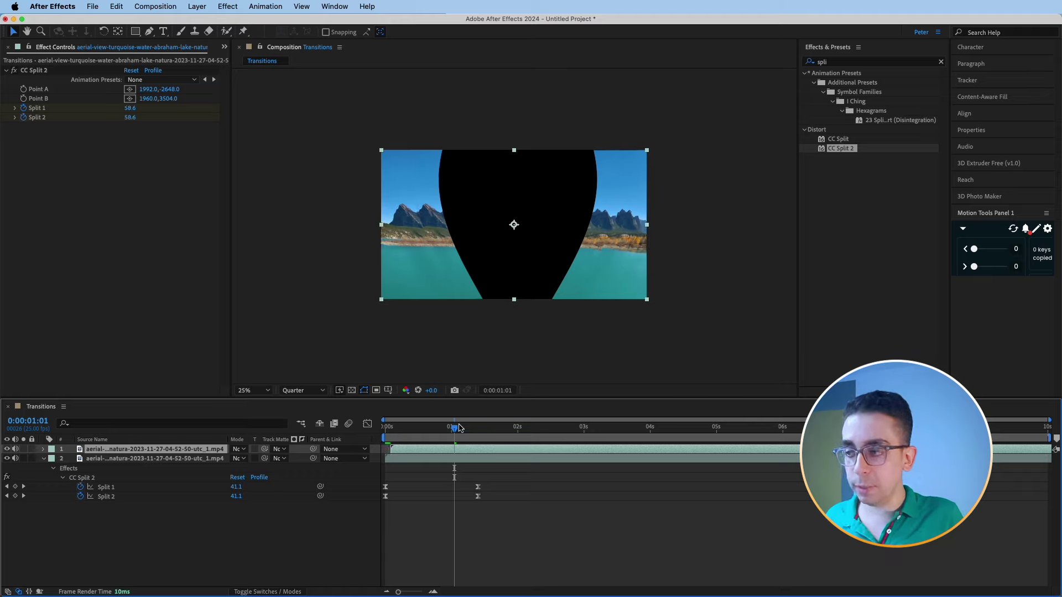
click(385, 434)
mouse_move(385, 434)
mouse_down()
mouse_move(487, 436)
mouse_move(463, 437)
mouse_up()
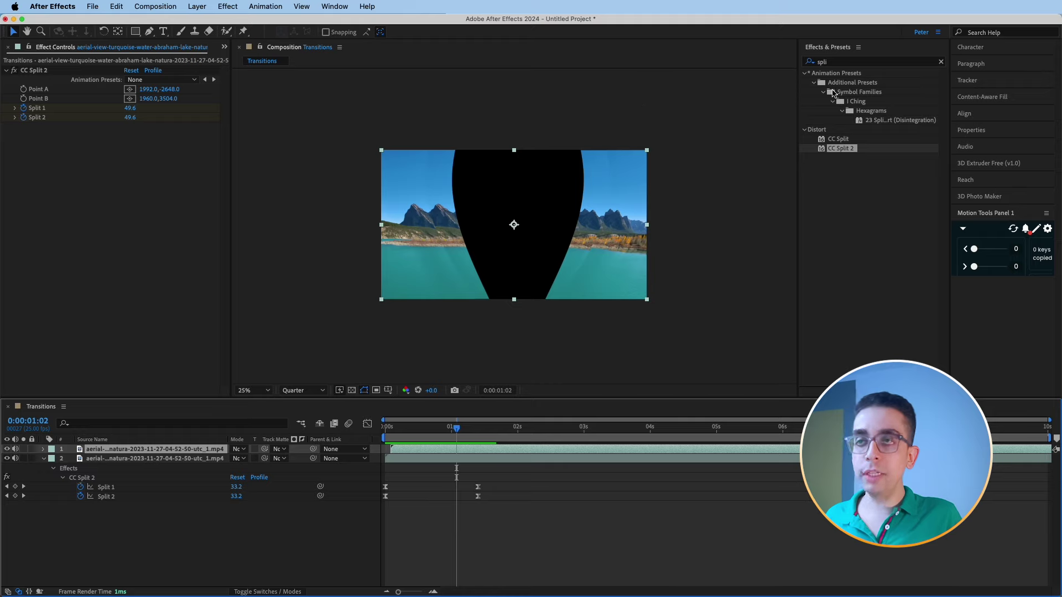
- Apply Tritone to the lower clip copy with light grey midtones, then nudge the top copy earlier
click(837, 63)
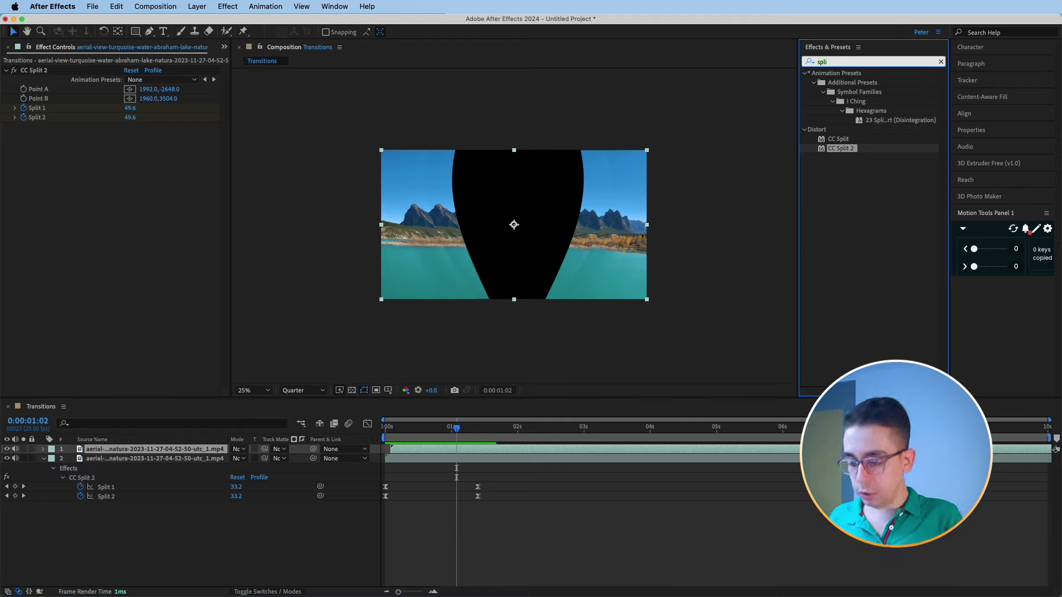
key(BackSpace)
key(BackSpace)
key(BackSpace)
text(tone)
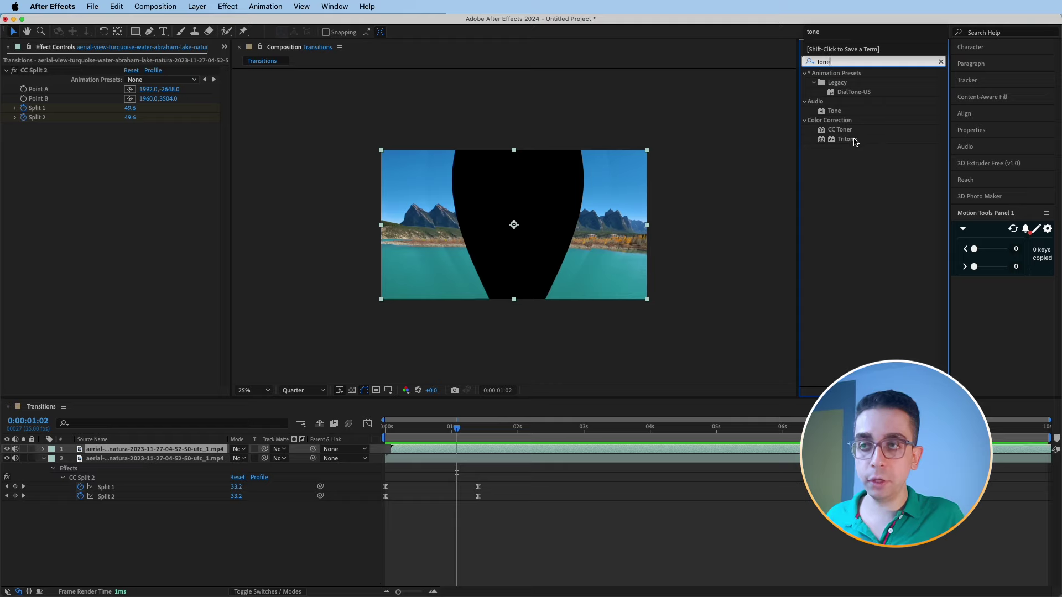
drag(847, 138, 576, 459)
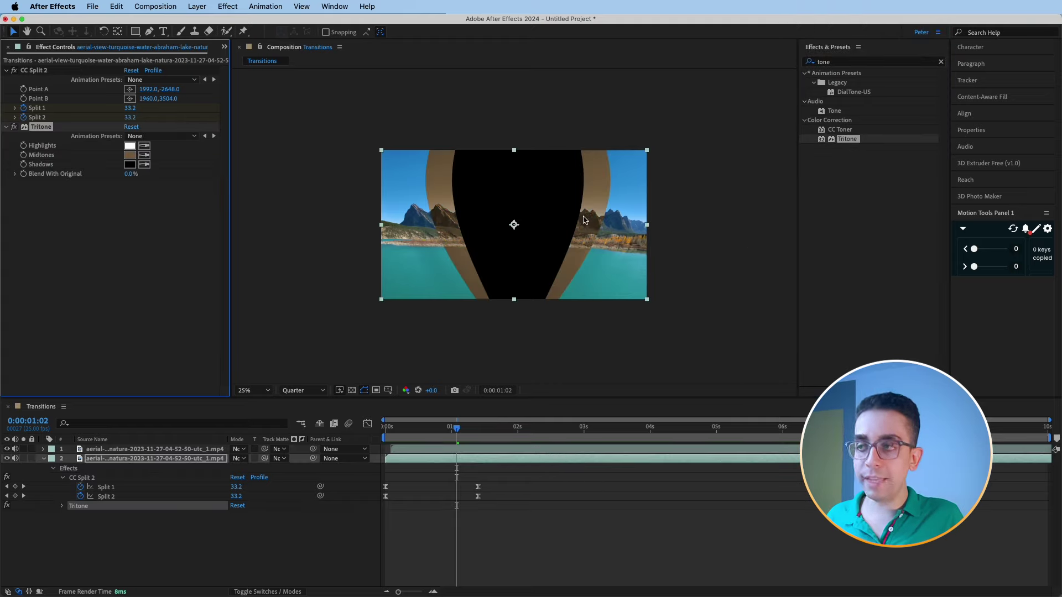
click(130, 155)
mouse_move(545, 509)
mouse_down()
mouse_move(481, 485)
mouse_move(515, 488)
mouse_move(500, 477)
mouse_up()
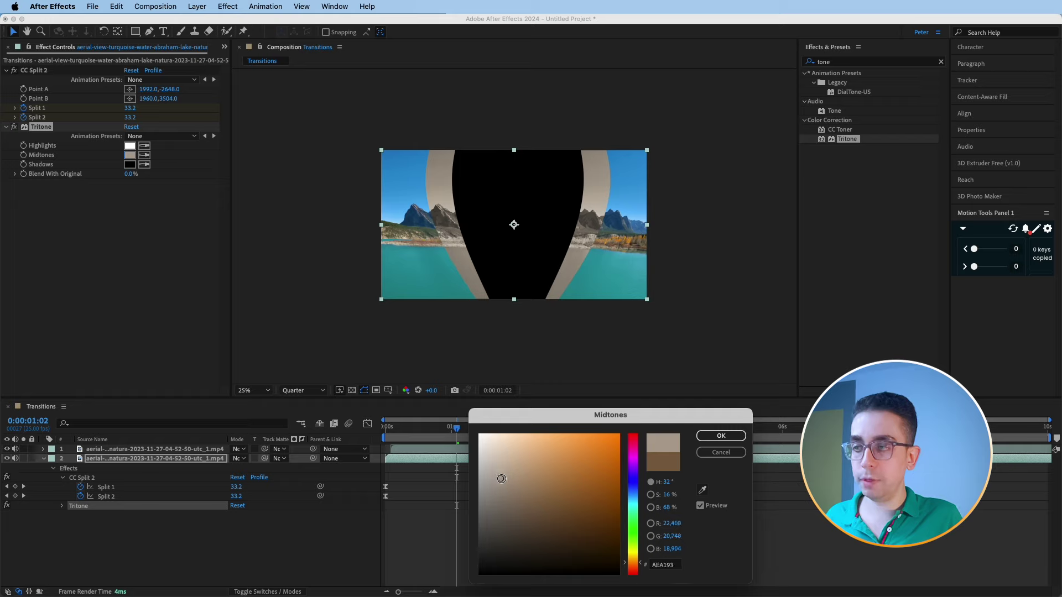
click(720, 435)
click(415, 450)
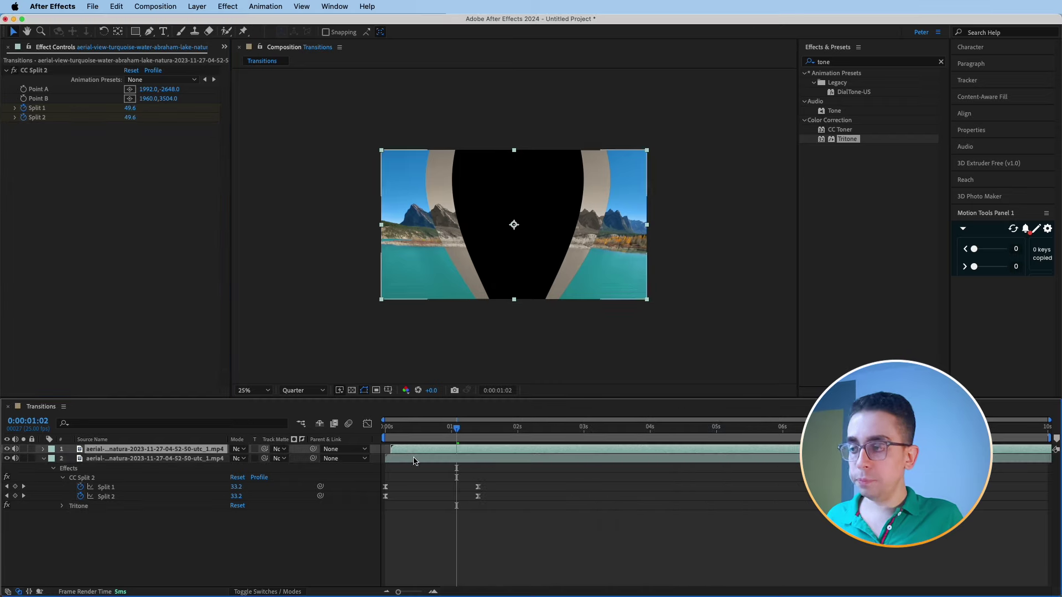
mouse_move(413, 451)
mouse_down()
mouse_move(385, 429)
mouse_move(514, 437)
mouse_up()
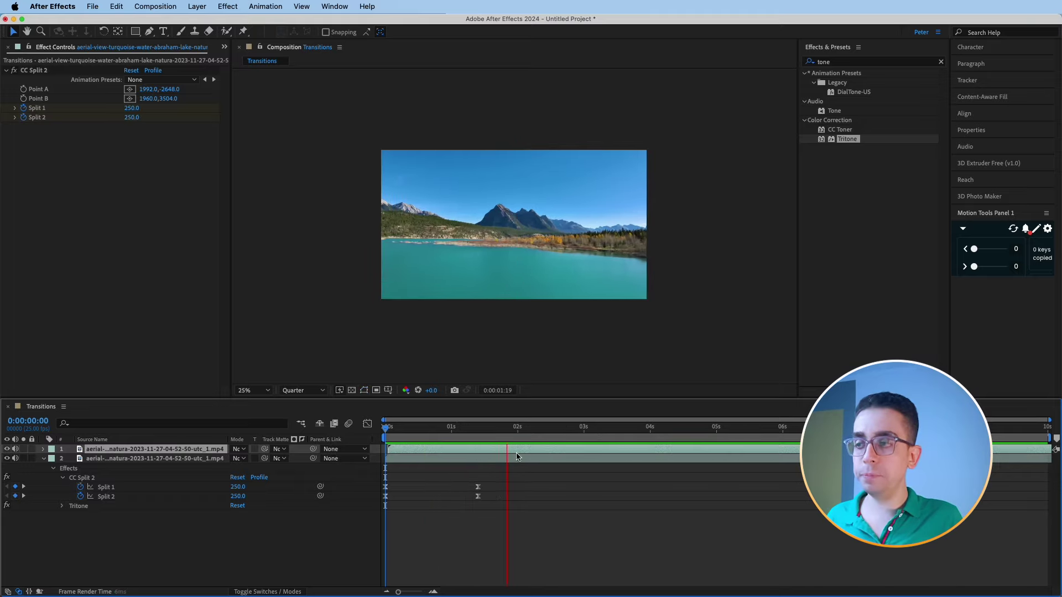
click(426, 438)
drag(426, 439, 462, 438)
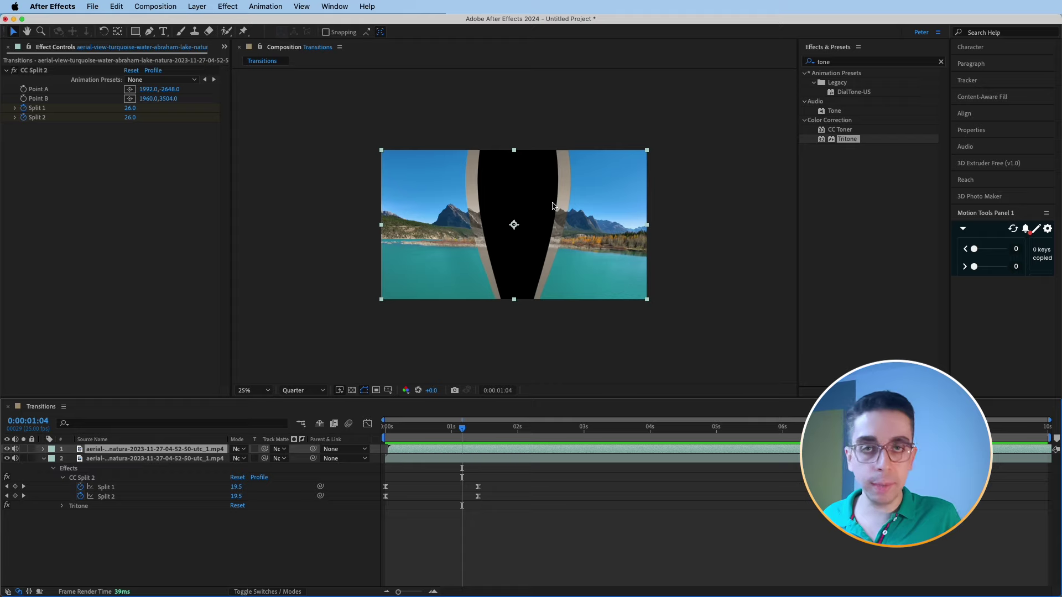
click(485, 462)
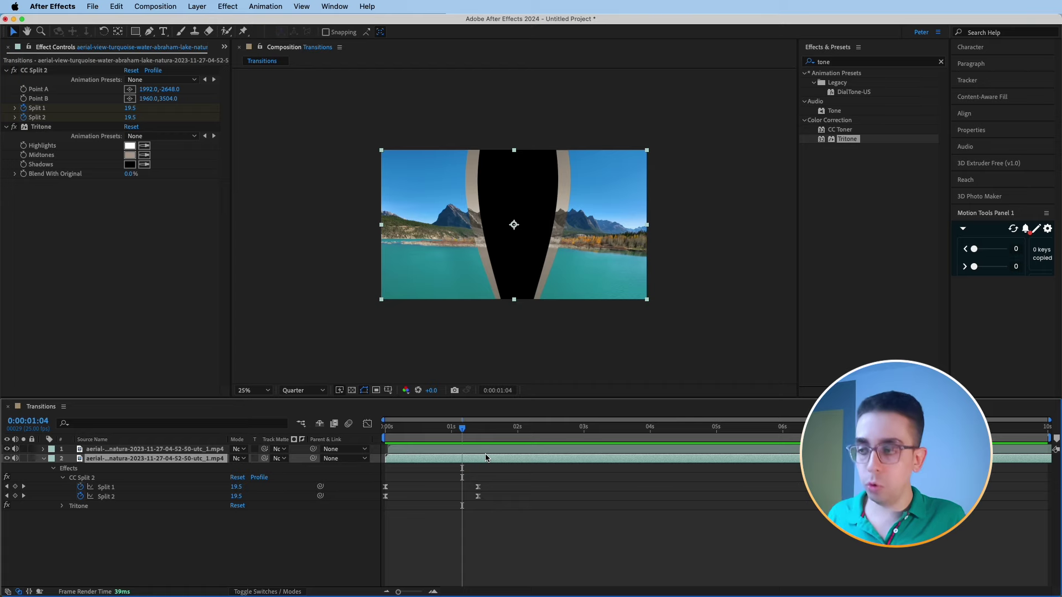
- Give the lower clip copy a white (FFFFFF) Stroke layer style
right_click(480, 463)
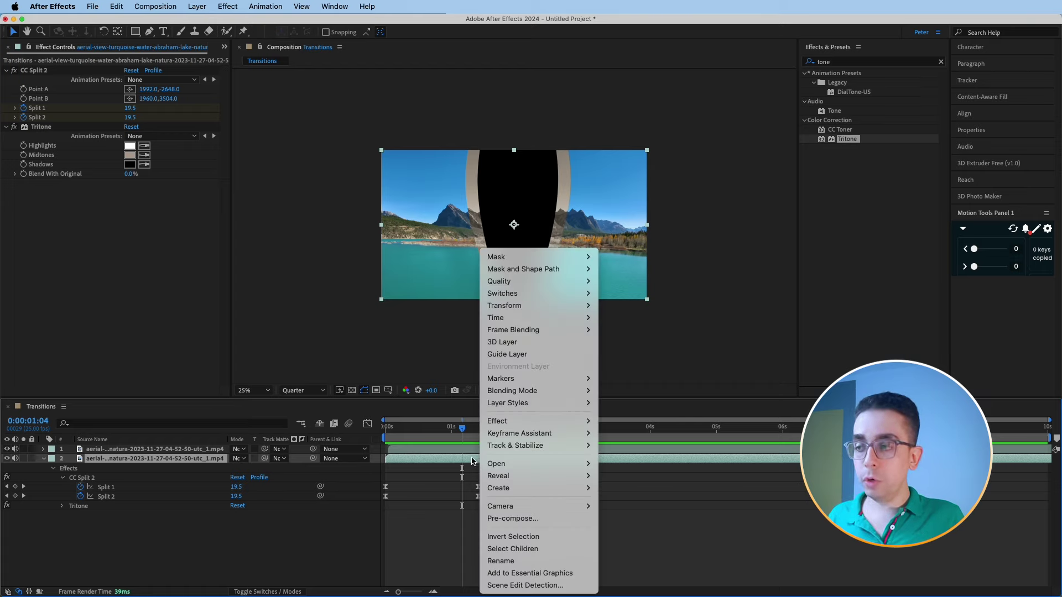
mouse_move(509, 406)
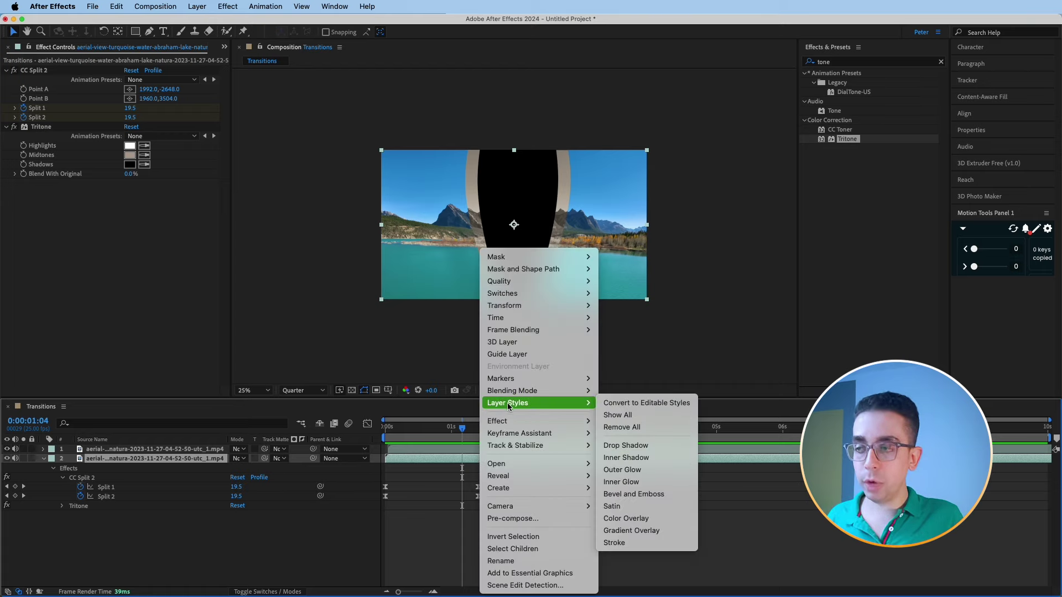
click(611, 543)
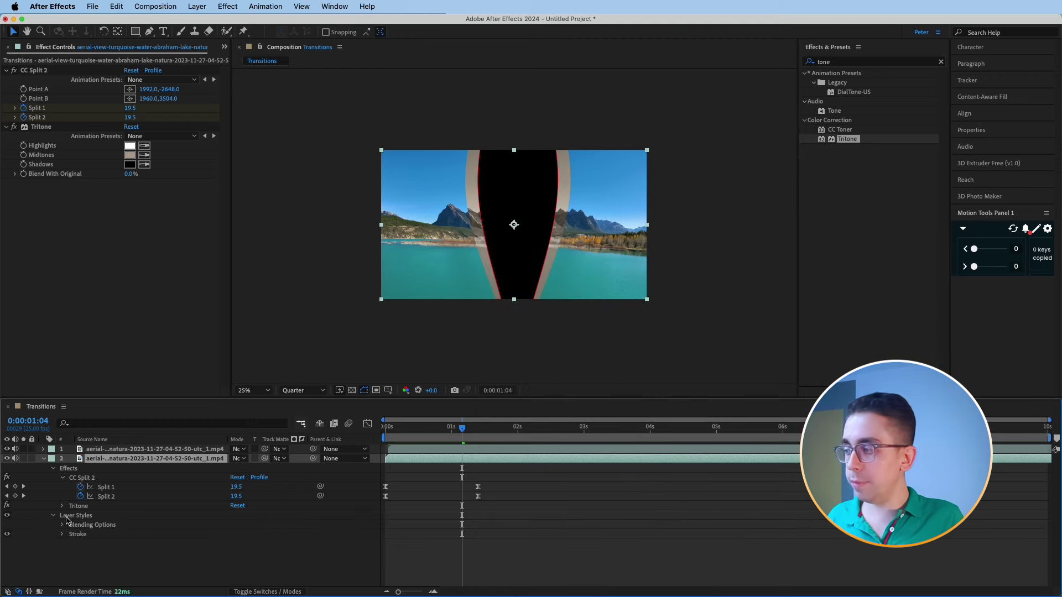
click(63, 535)
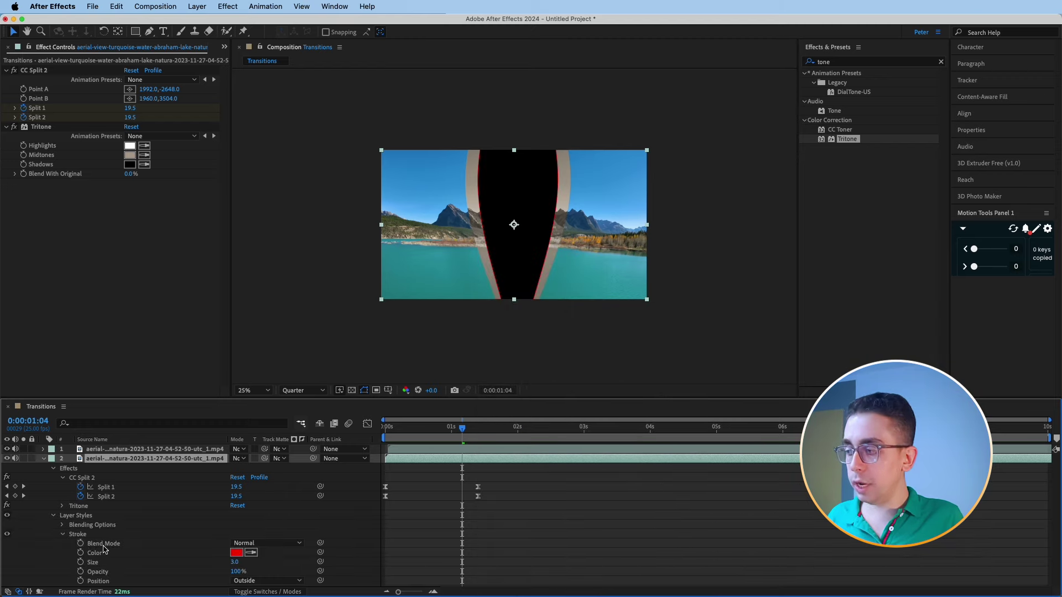
click(236, 553)
click(480, 435)
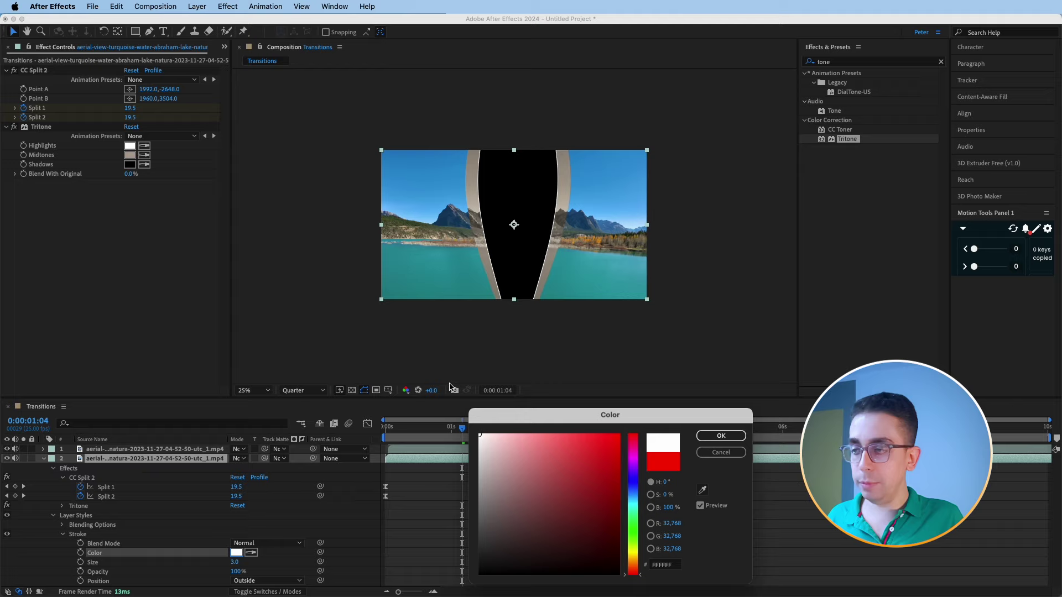
click(721, 436)
- Give the top clip copy the same white Stroke layer style and collapse its properties
right_click(508, 449)
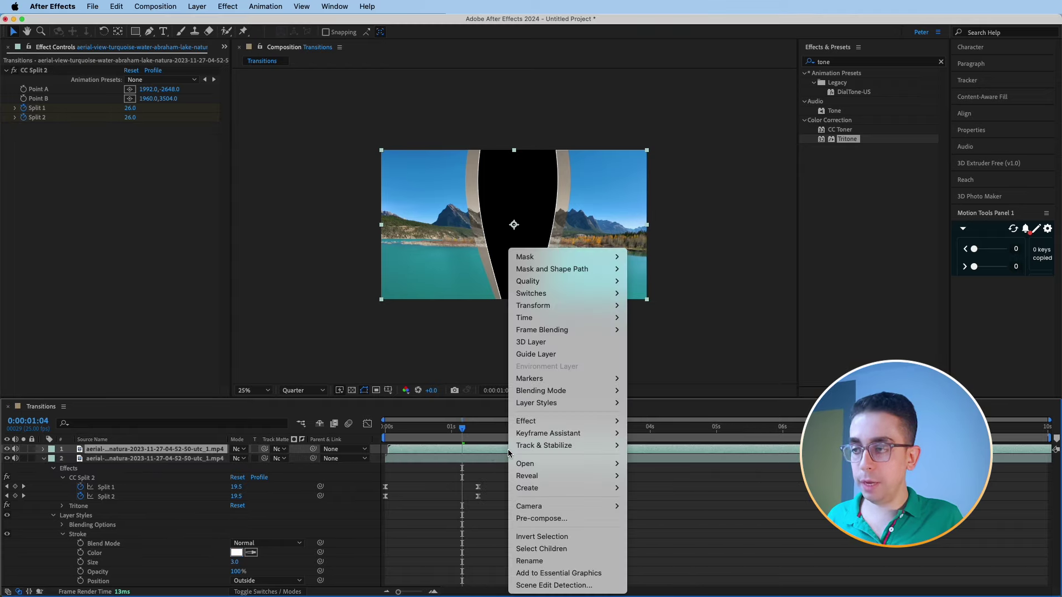
mouse_move(539, 400)
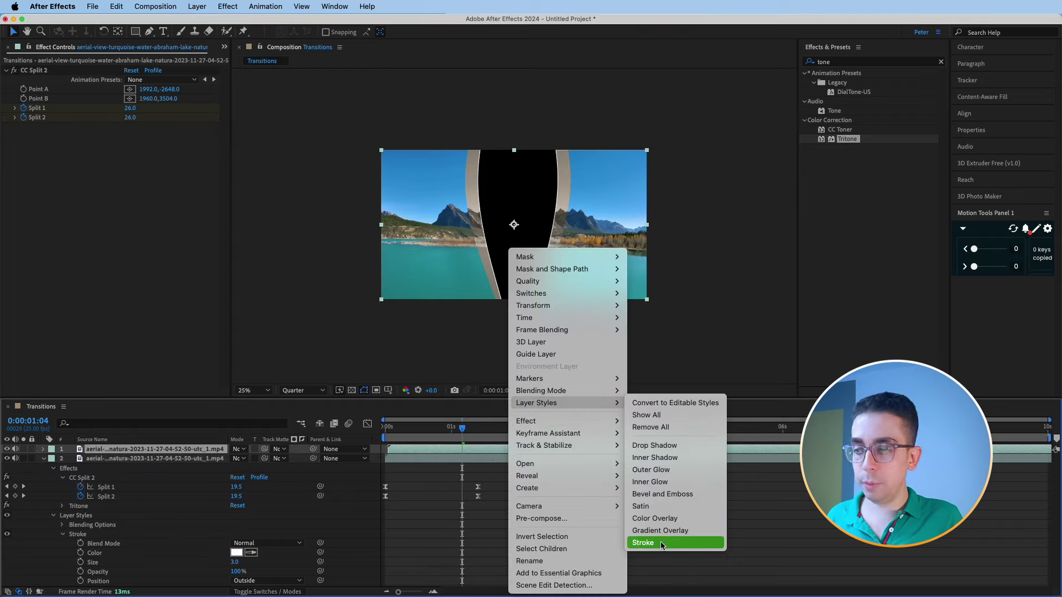
click(642, 542)
click(62, 506)
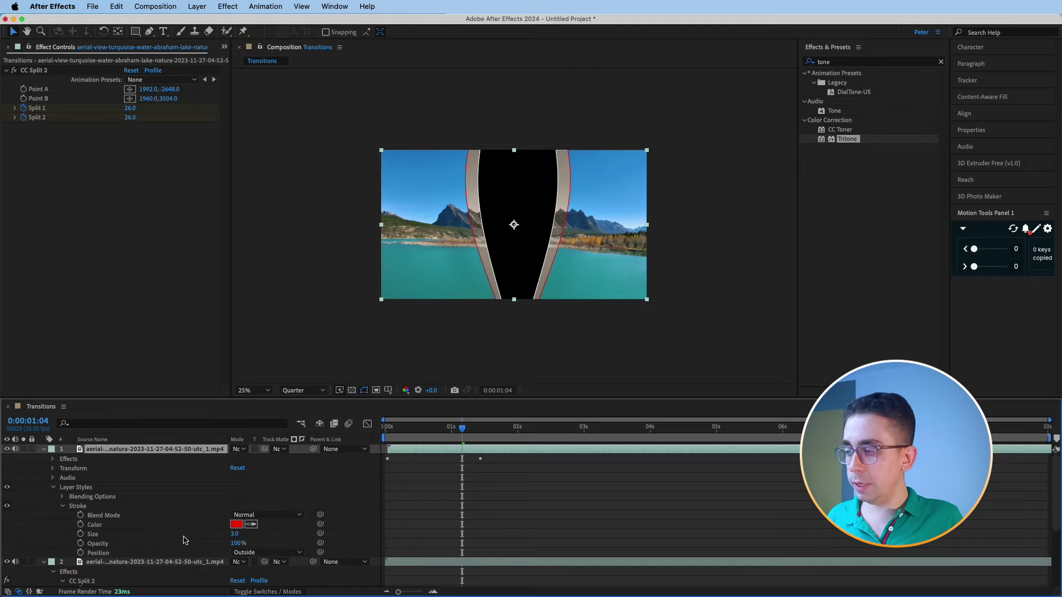
click(235, 524)
drag(501, 526, 455, 371)
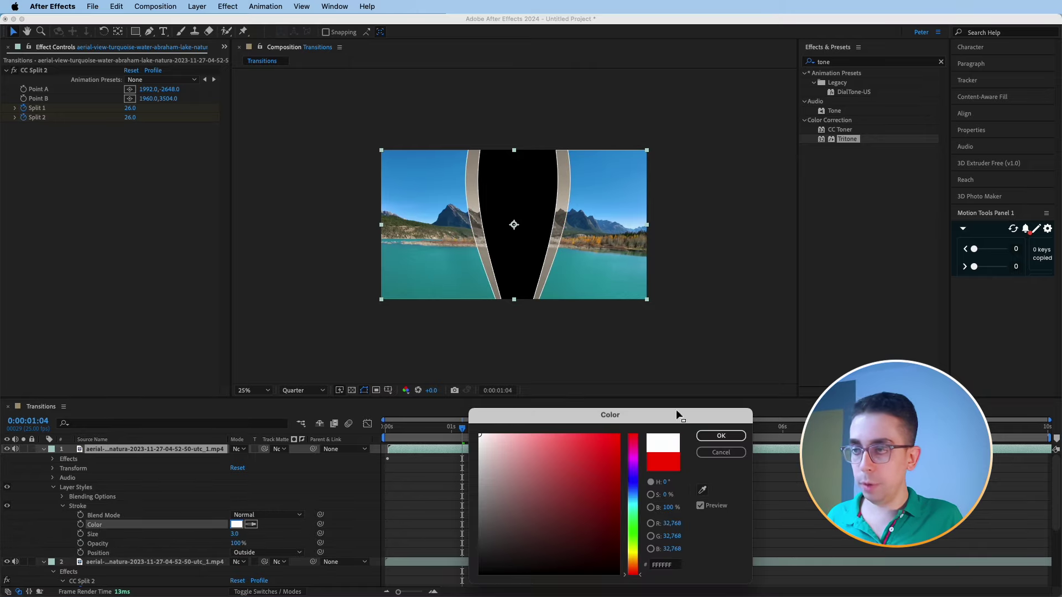
click(722, 436)
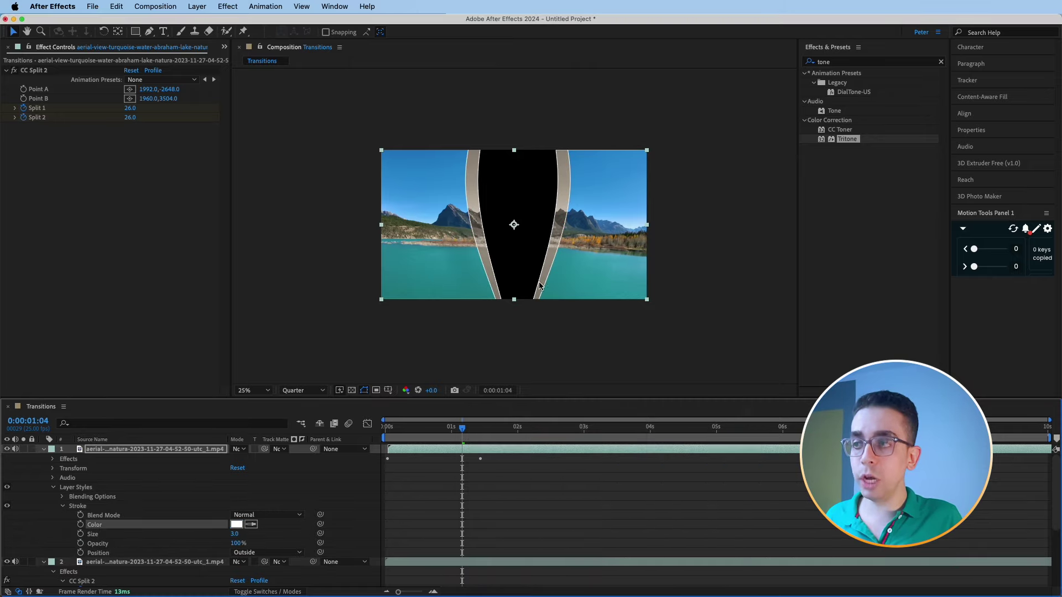
drag(462, 431, 385, 431)
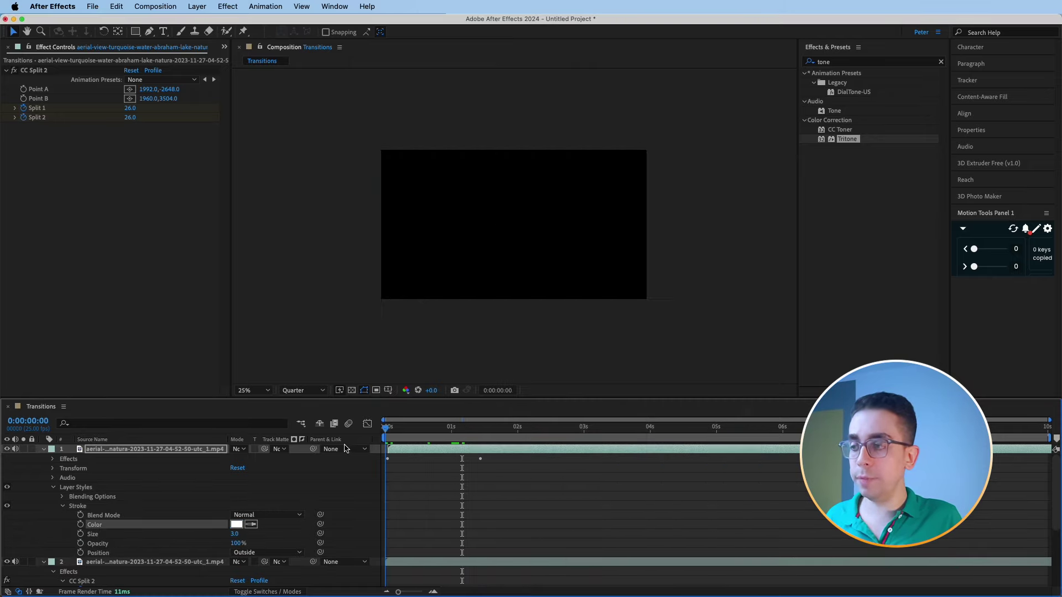
click(45, 450)
- Collapse the lower layer's properties and preview the lake-clip split transition
click(43, 458)
key(space)
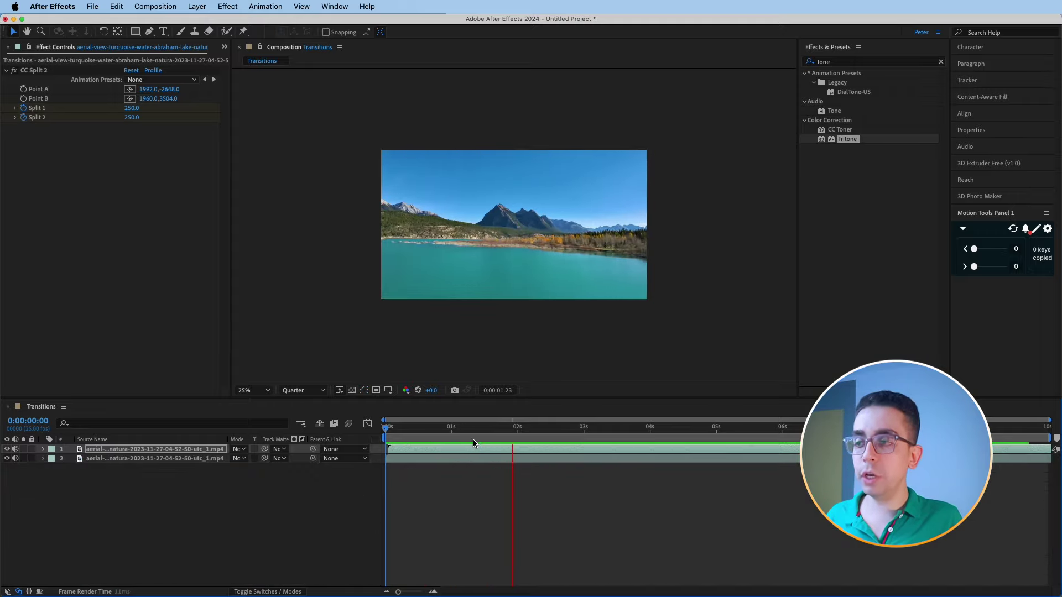
drag(511, 426, 457, 426)
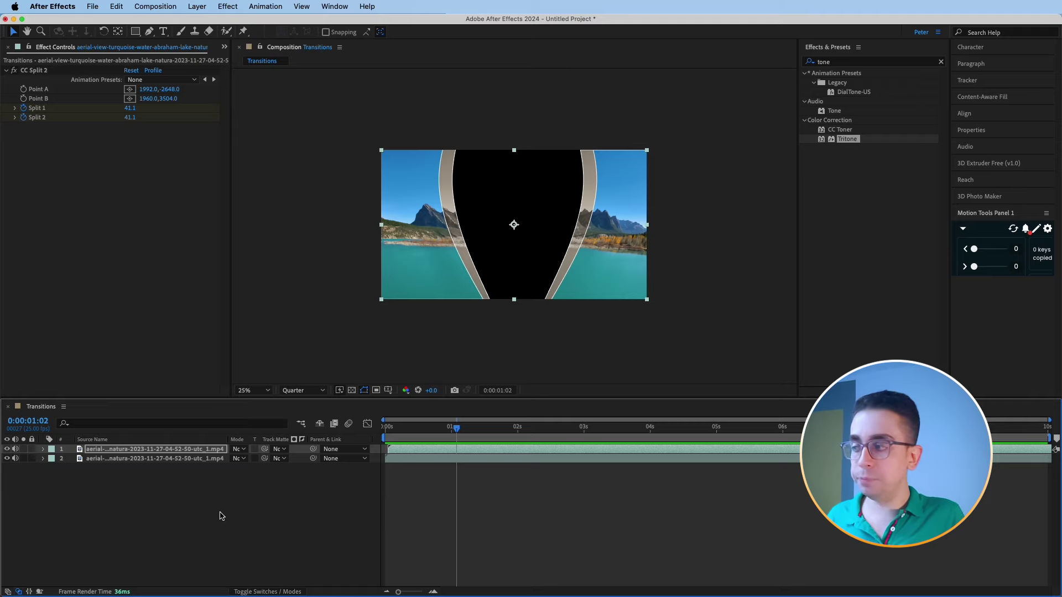
- Pre-compose both lake clip layers into a precomp named 'Transition 1'
drag(188, 491, 193, 452)
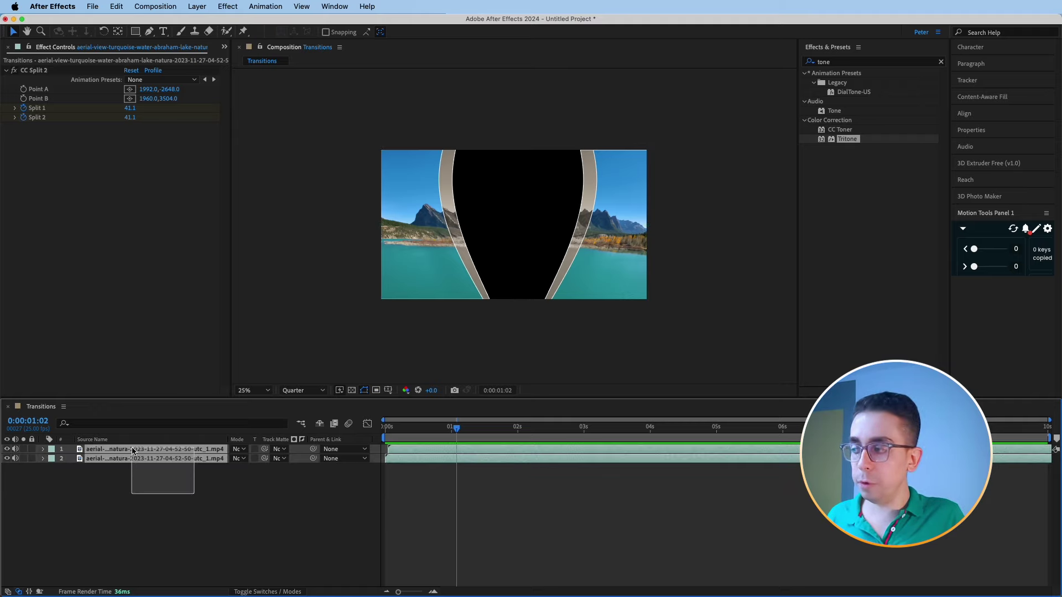
right_click(159, 460)
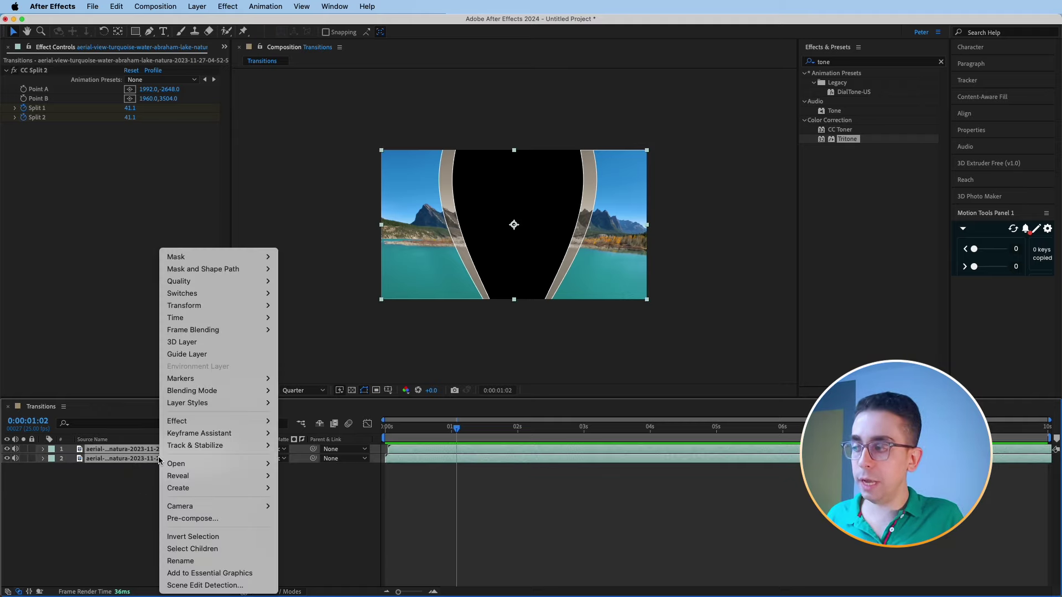
click(199, 519)
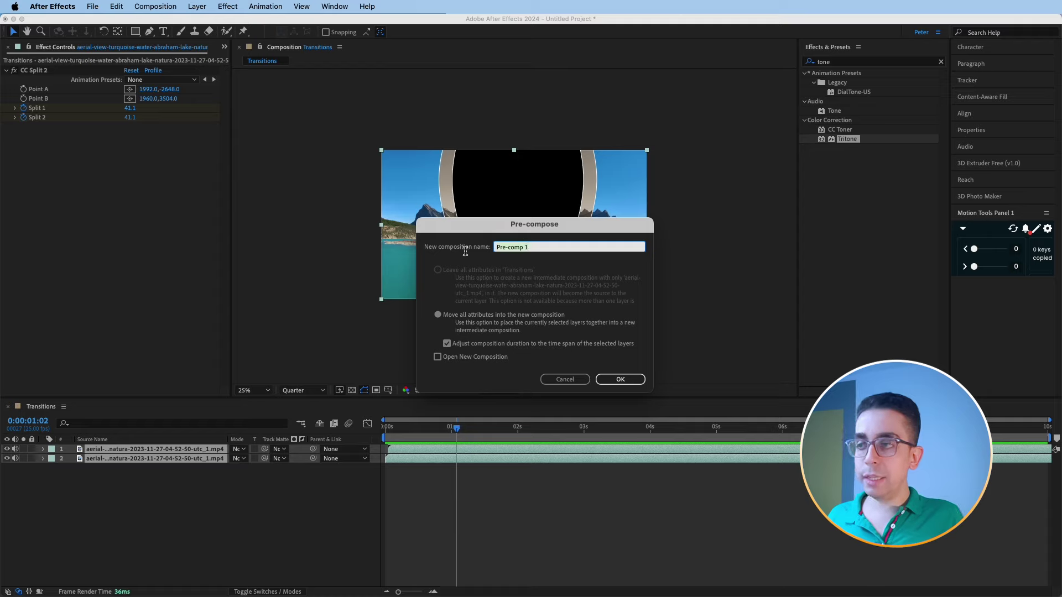
text(Tr)
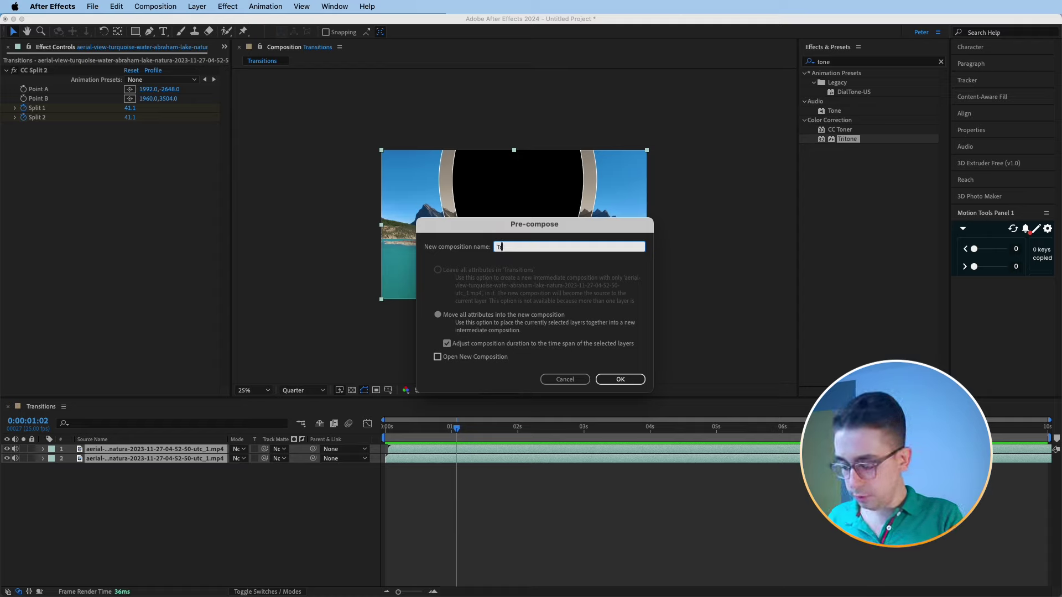
text(ansition)
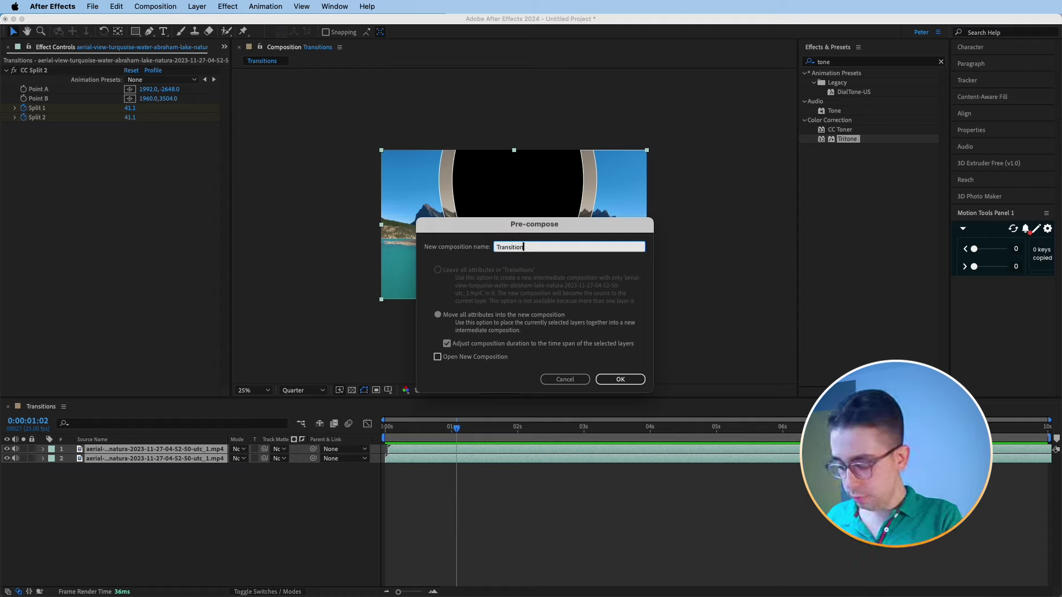
text( 1)
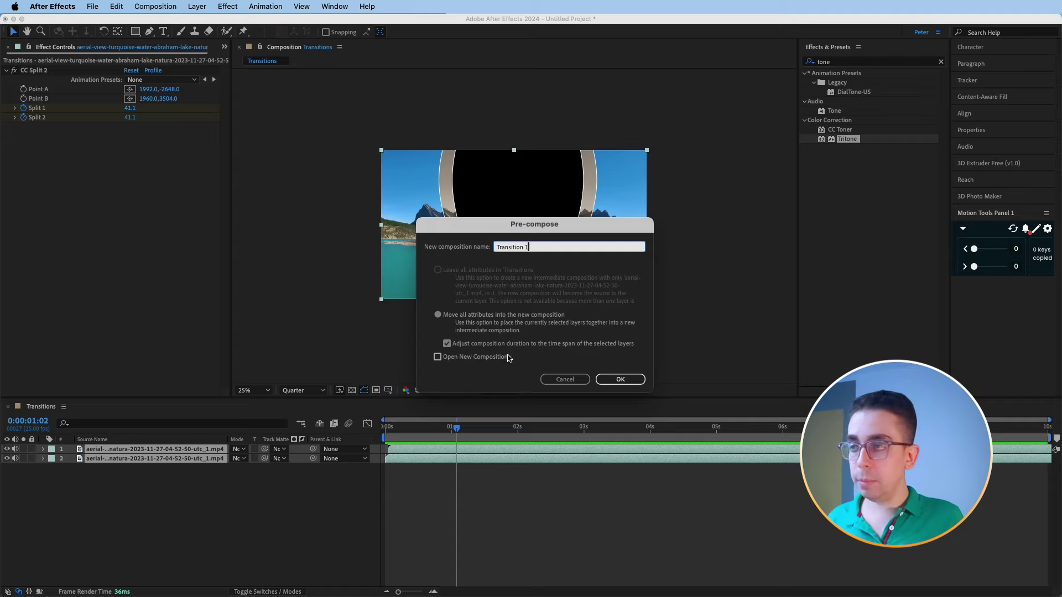
click(623, 380)
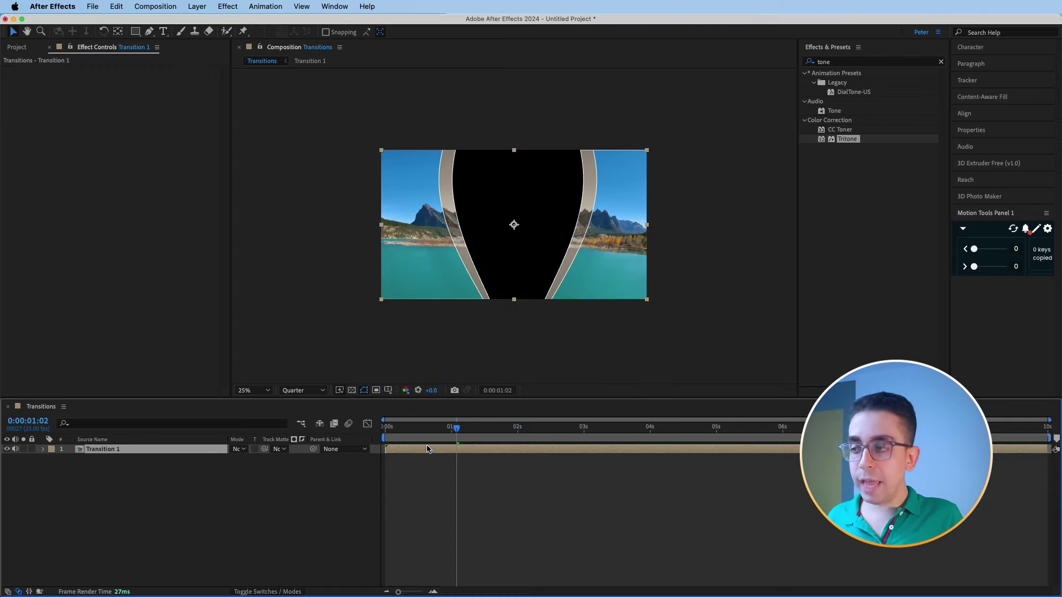
- Slide Transition 1 later and place the coastal town clip beneath it
drag(414, 455, 508, 453)
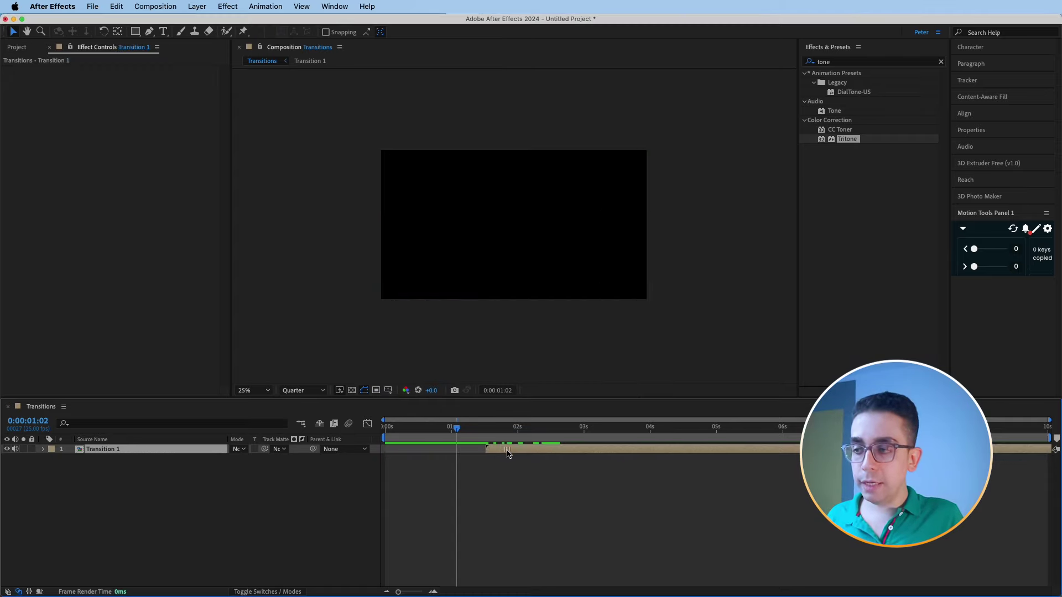
click(38, 50)
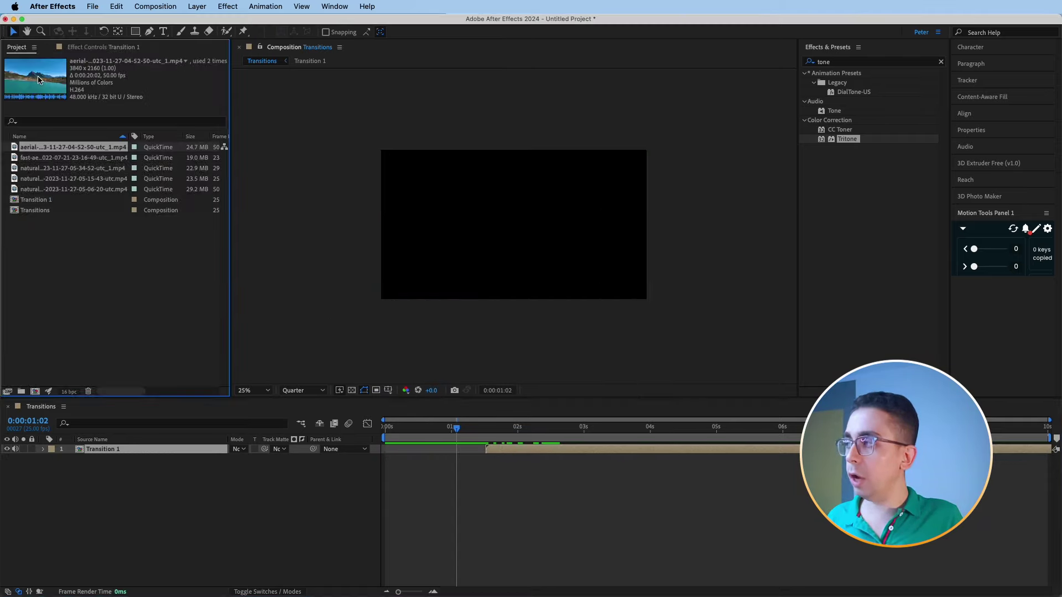
click(61, 160)
drag(50, 165, 162, 496)
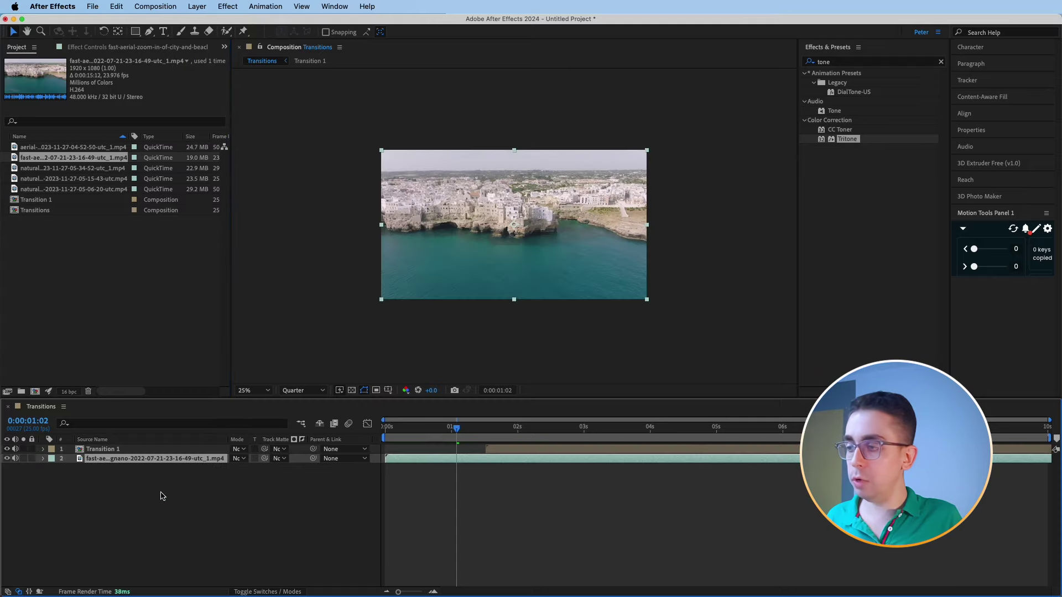
- Retime Transition 1 to start around one second and preview from the start
drag(449, 426, 320, 426)
click(510, 477)
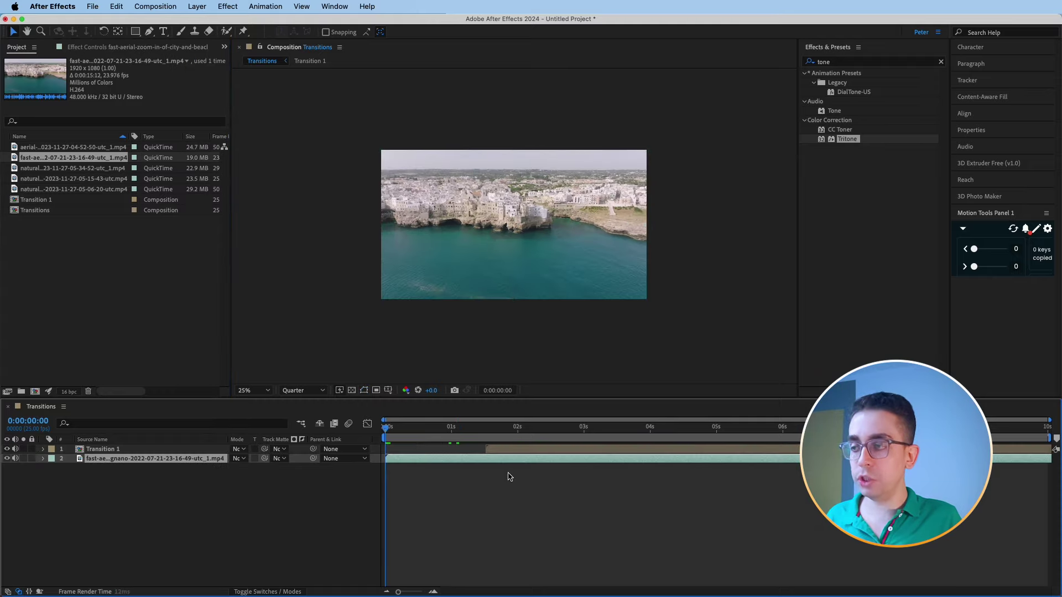
key(space)
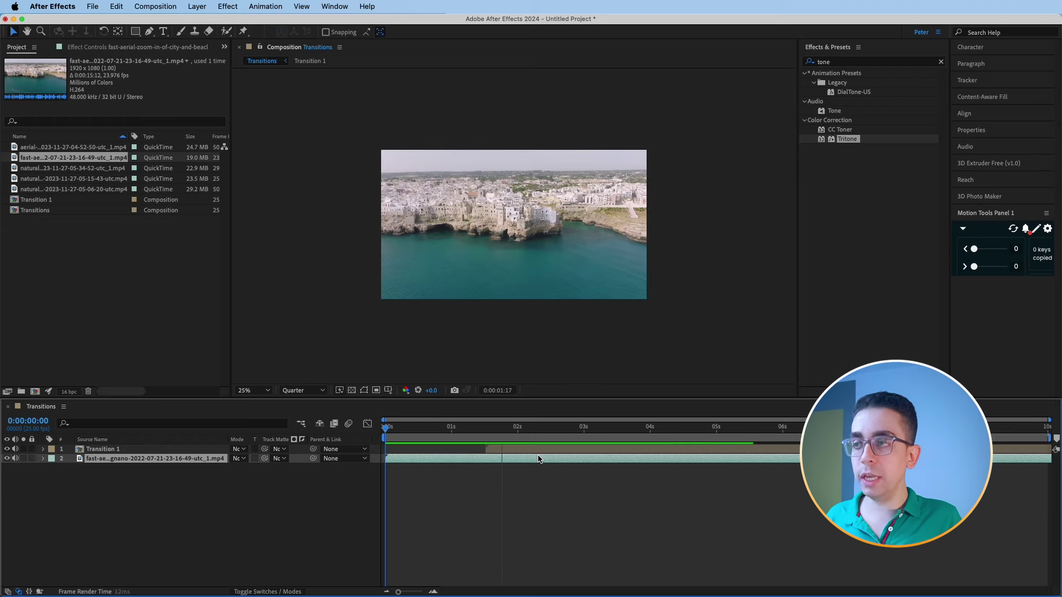
drag(537, 449, 431, 441)
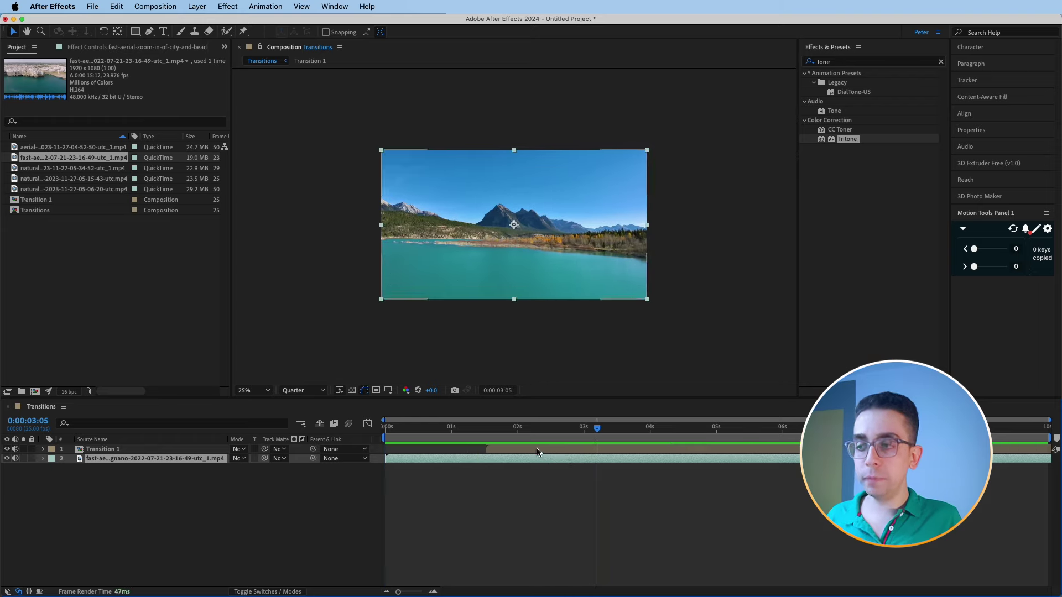
key(Home)
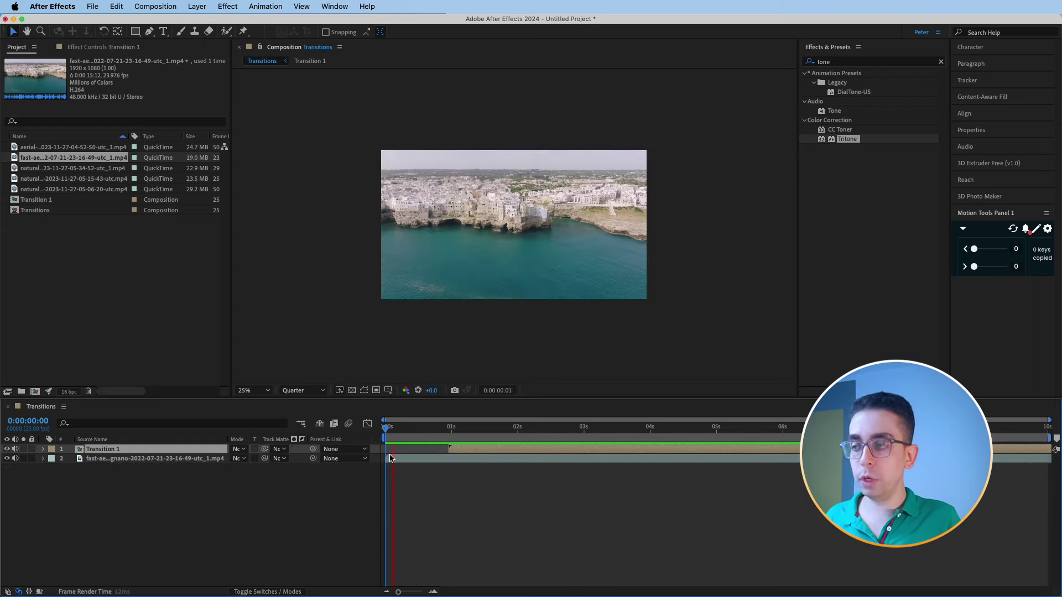
key(space)
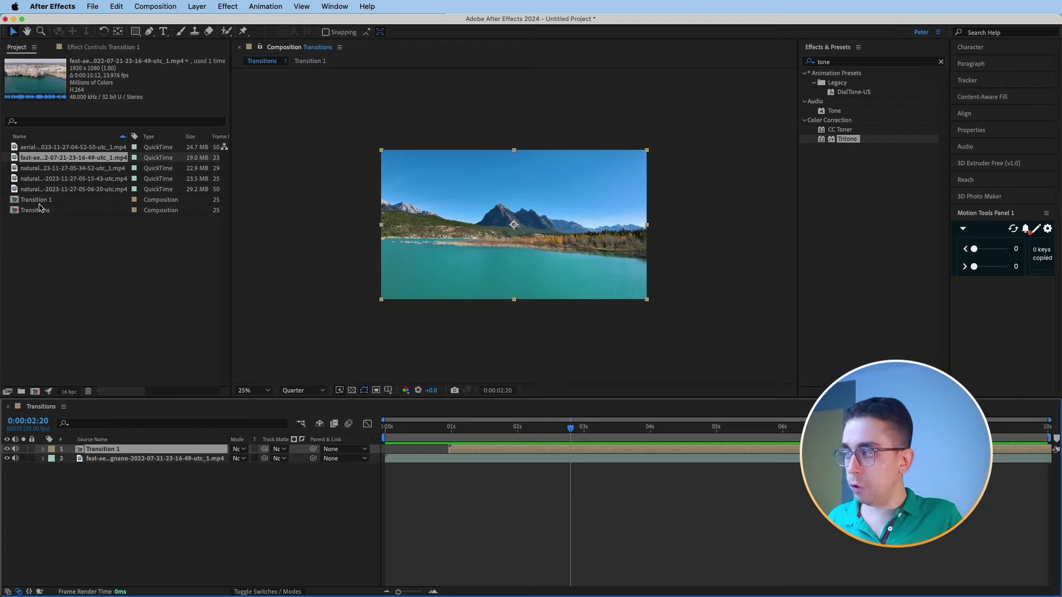
- Duplicate Transition 1 as Transition 2 and place it on top, starting near 2.5 seconds
click(37, 201)
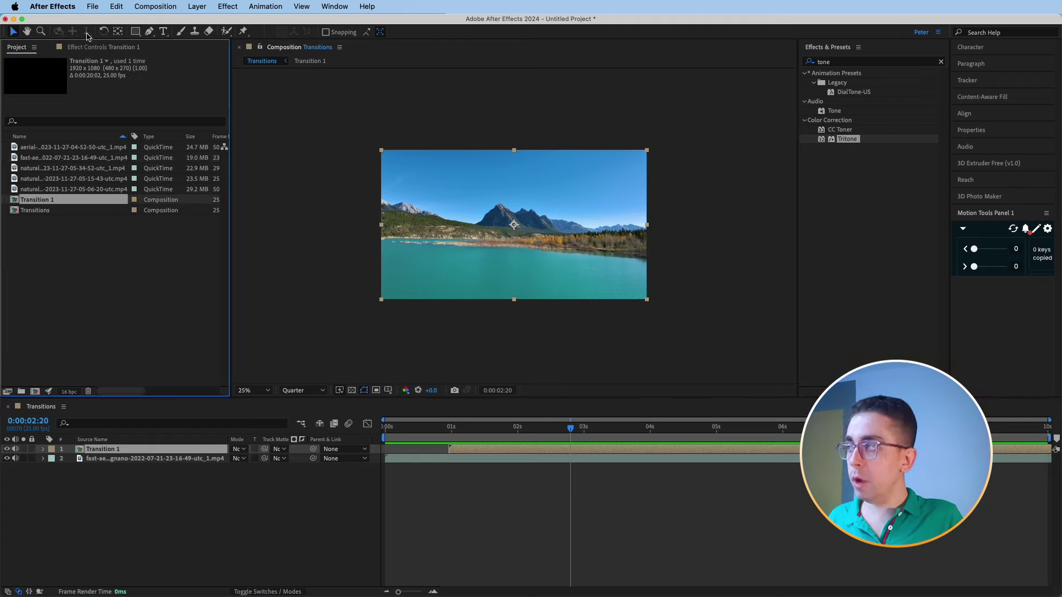
click(116, 6)
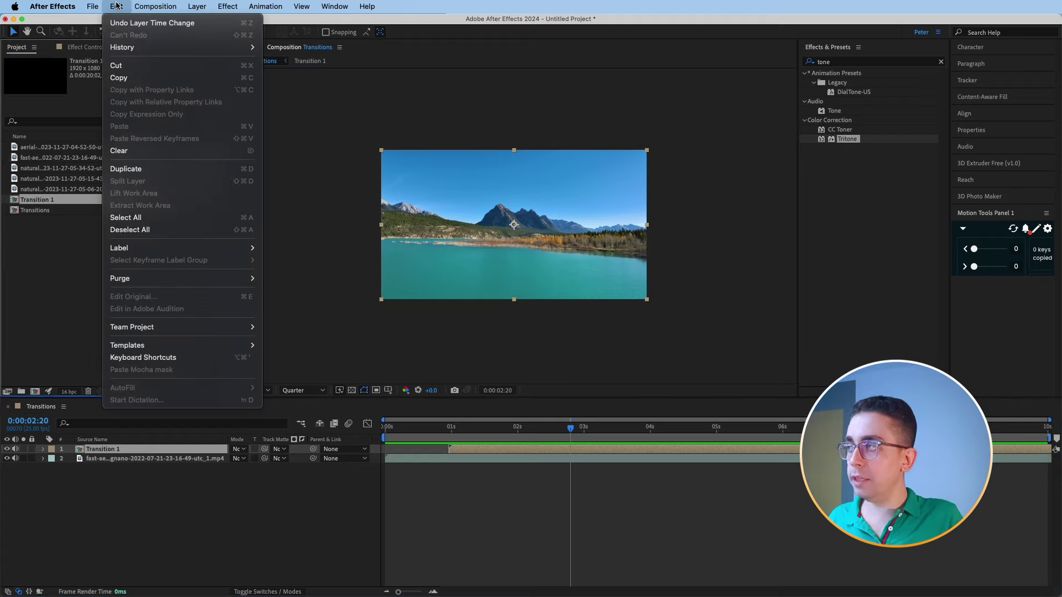
click(128, 169)
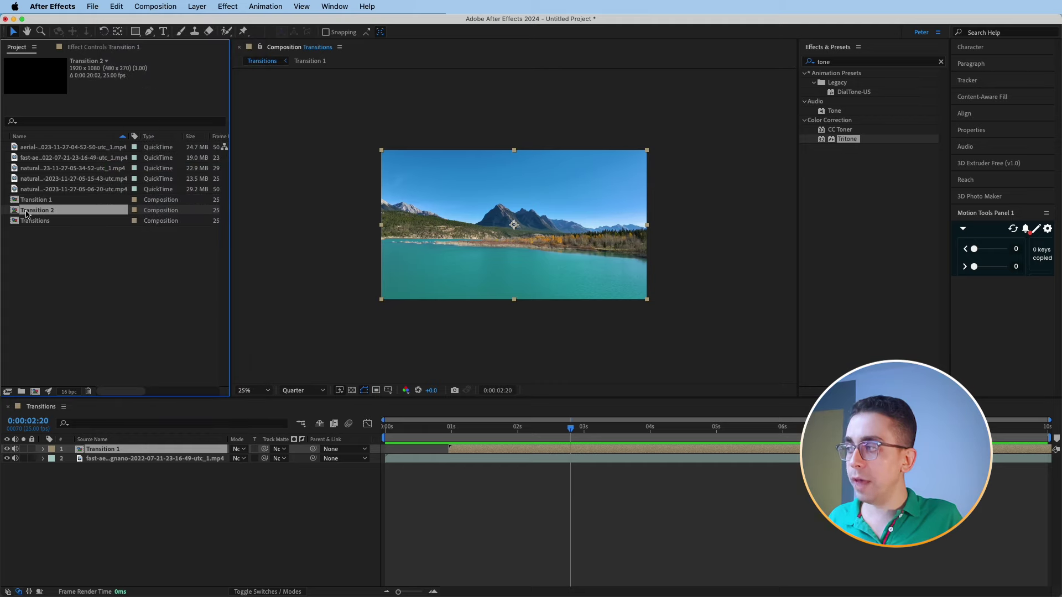
mouse_move(16, 214)
mouse_down()
mouse_move(554, 449)
mouse_move(503, 448)
mouse_move(479, 433)
mouse_move(635, 438)
mouse_up()
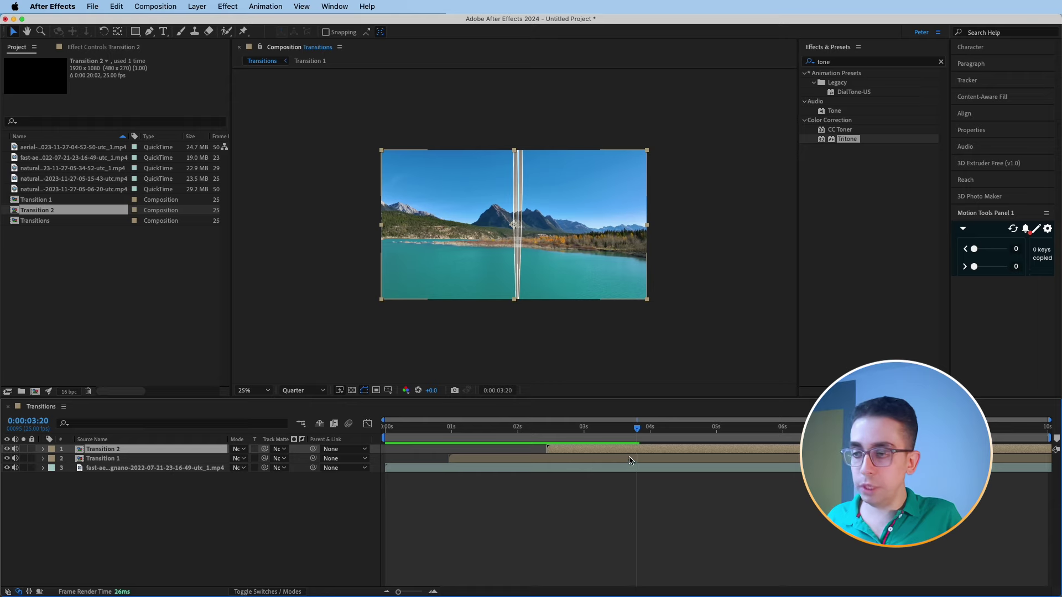
- Inside Transition 2, replace both clip layers with the green valley footage
double_click(110, 449)
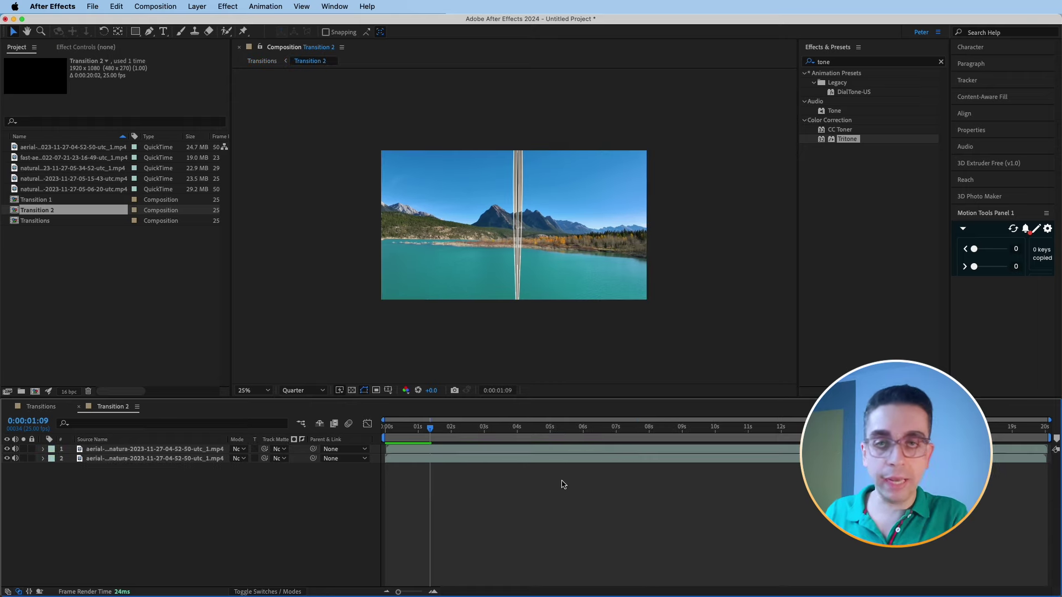
mouse_move(156, 479)
mouse_down()
mouse_move(120, 450)
mouse_move(134, 454)
mouse_up()
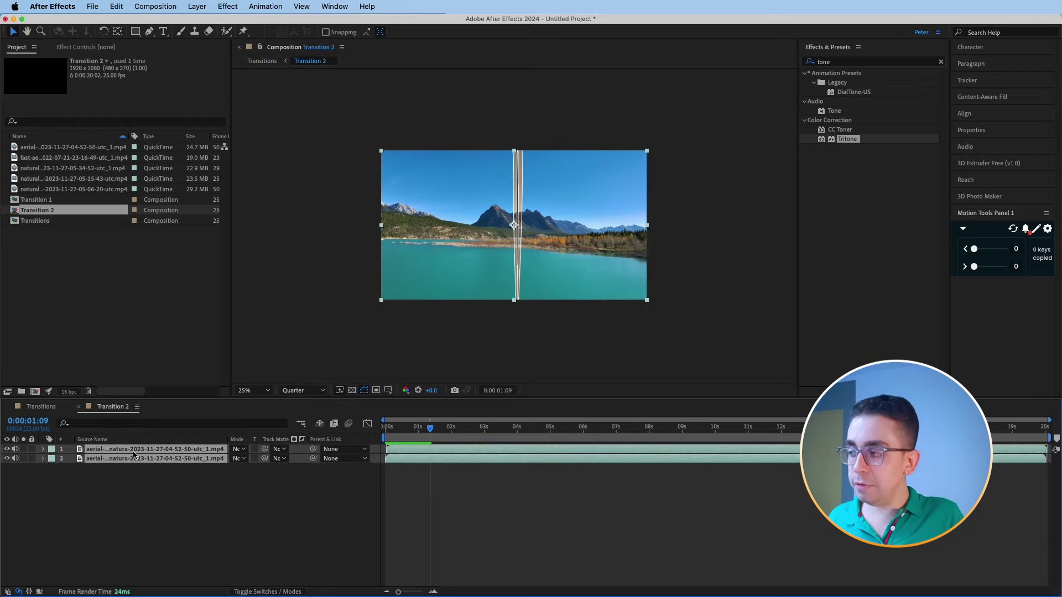
click(50, 179)
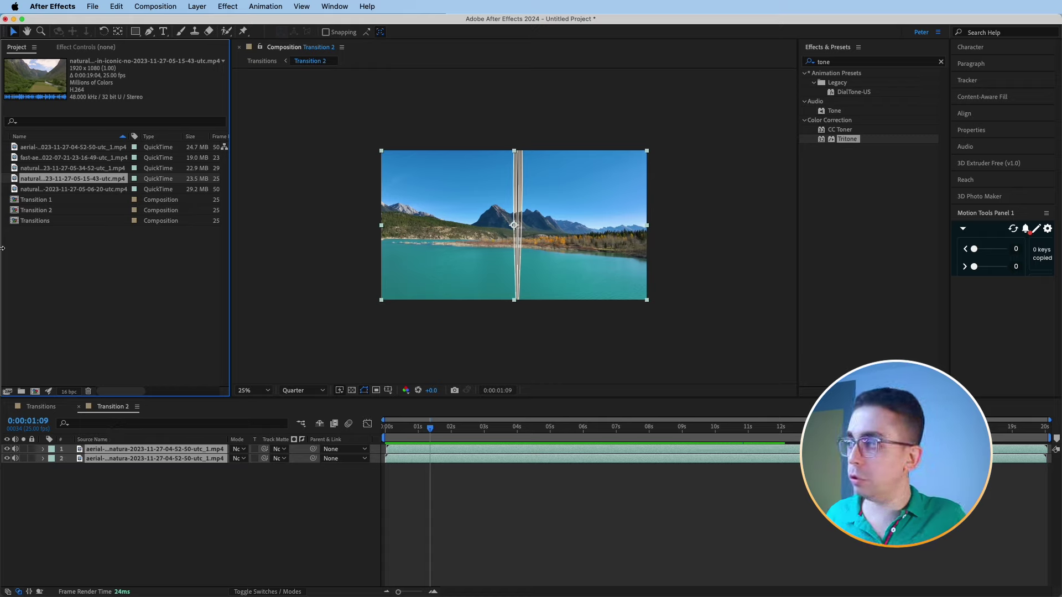
mouse_move(112, 413)
mouse_down()
mouse_move(101, 416)
mouse_move(103, 455)
mouse_up()
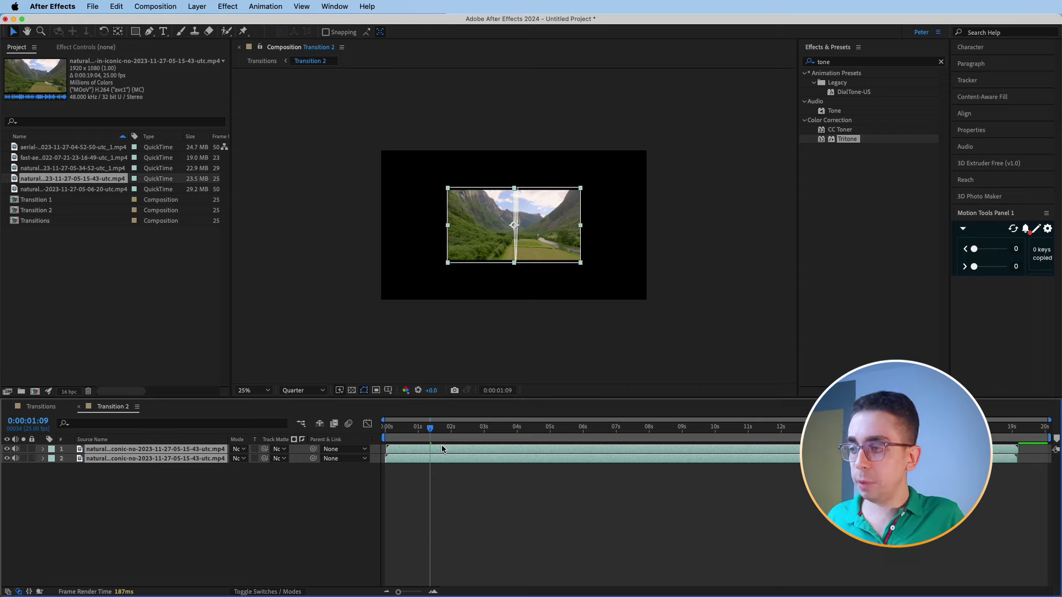
- Scale both valley clips to 107%, check the transition, and return to Transitions
key(s)
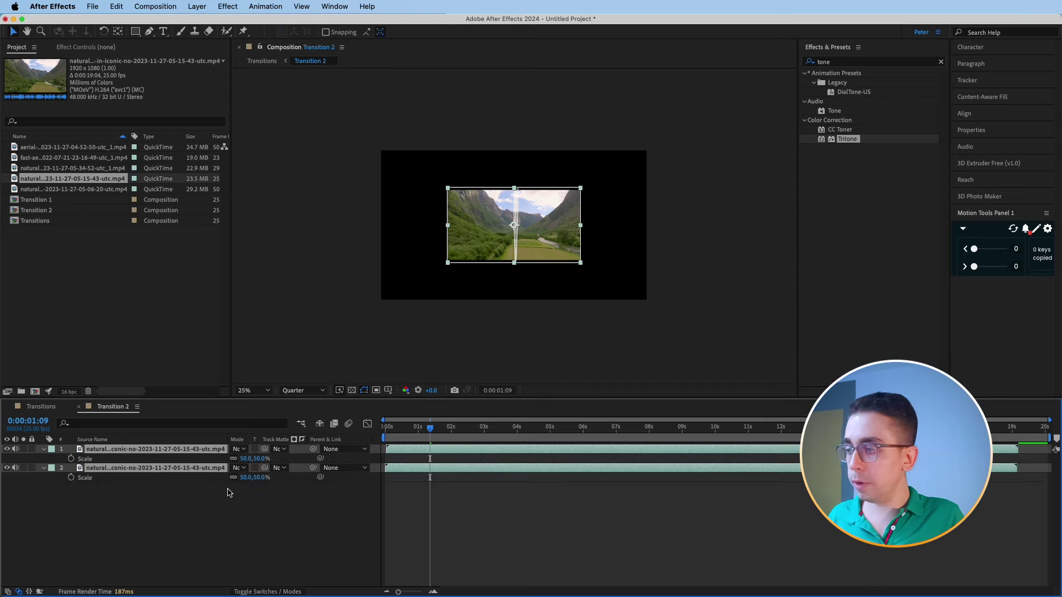
drag(245, 477, 276, 479)
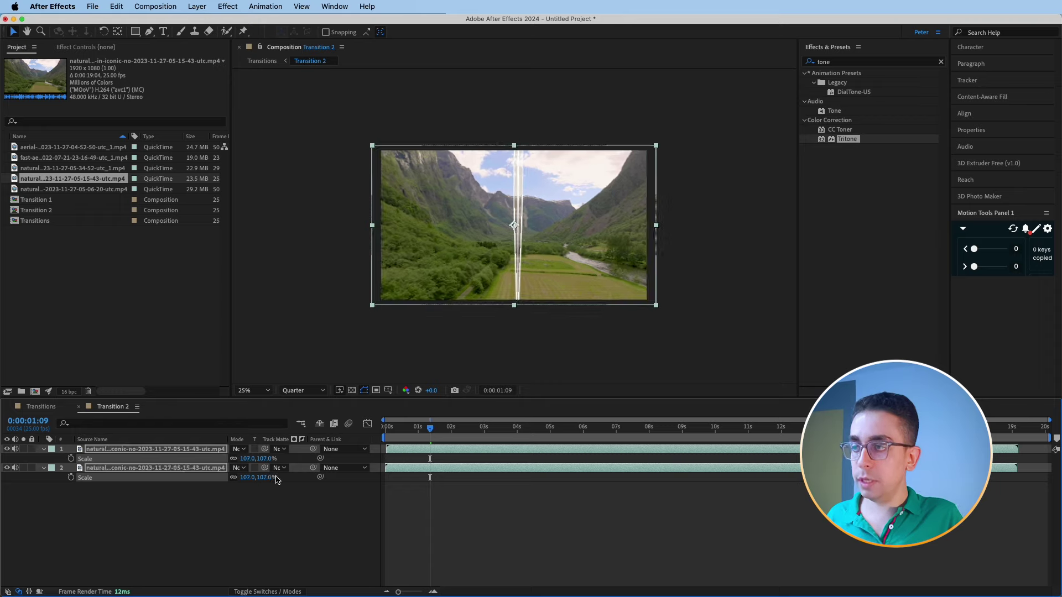
click(517, 500)
drag(430, 428, 435, 436)
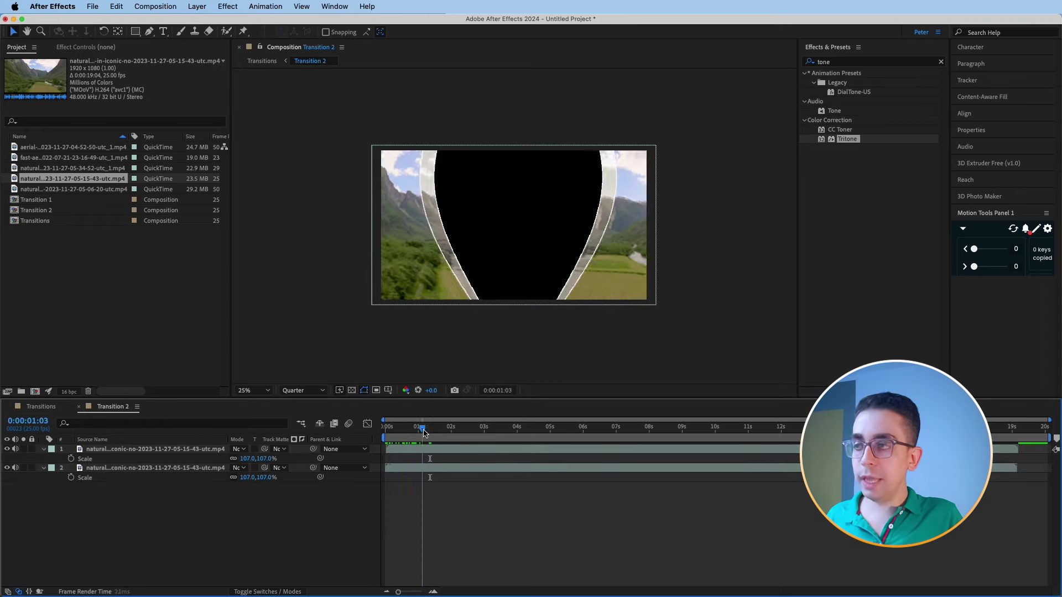
key(shift+Escape)
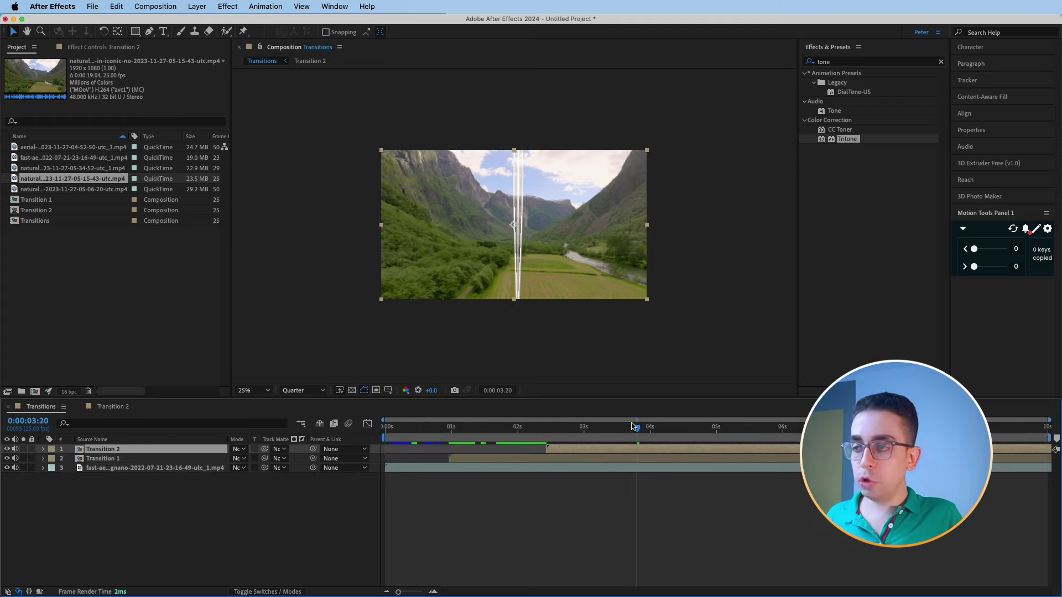
key(Home)
key(space)
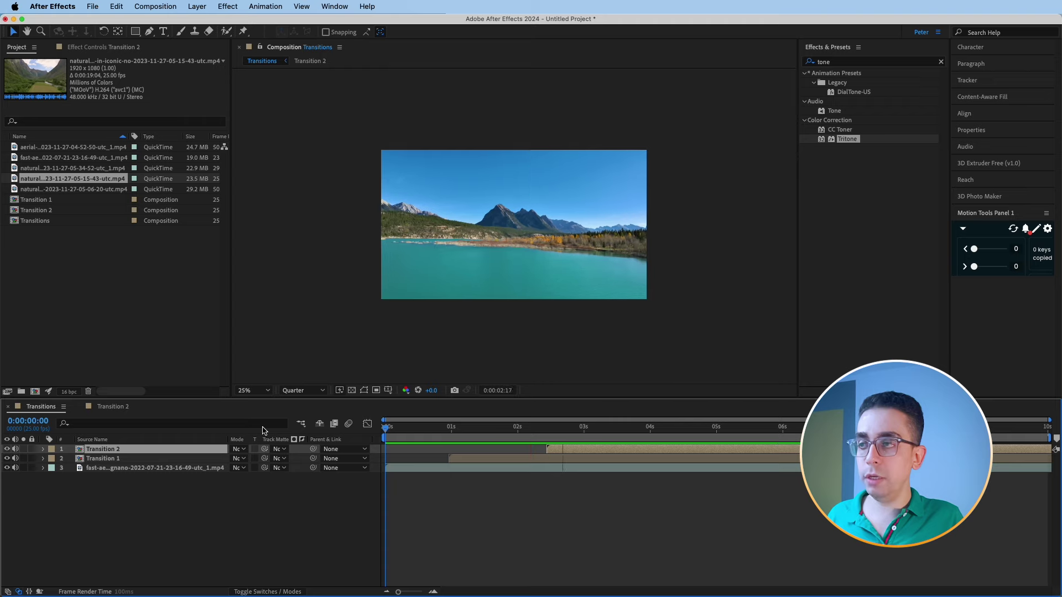
key(space)
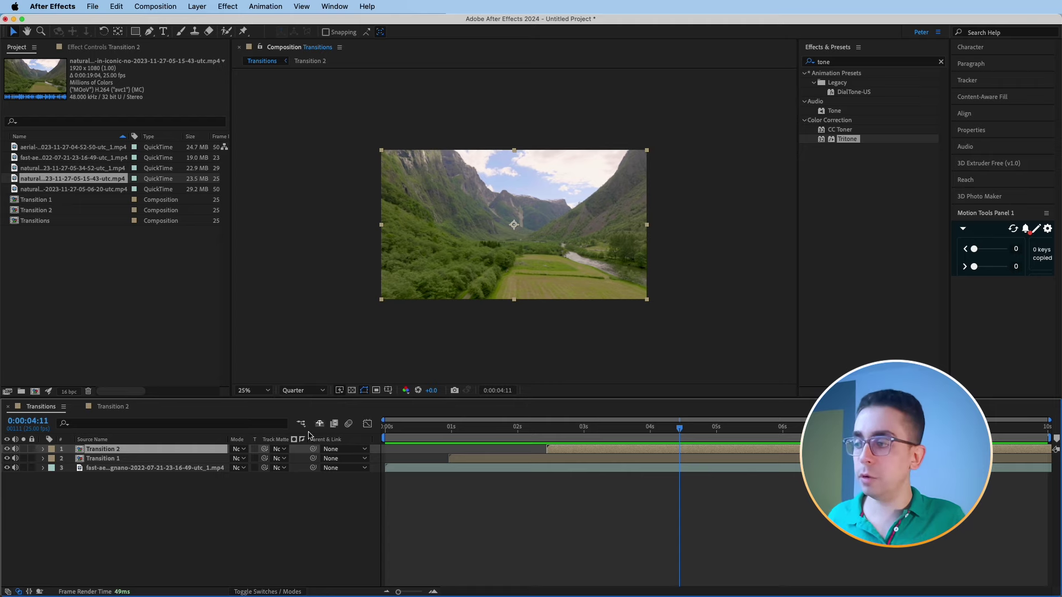
- Create a black 1920x1080 solid, Black Solid 1, at the top of the timeline
right_click(252, 514)
click(209, 545)
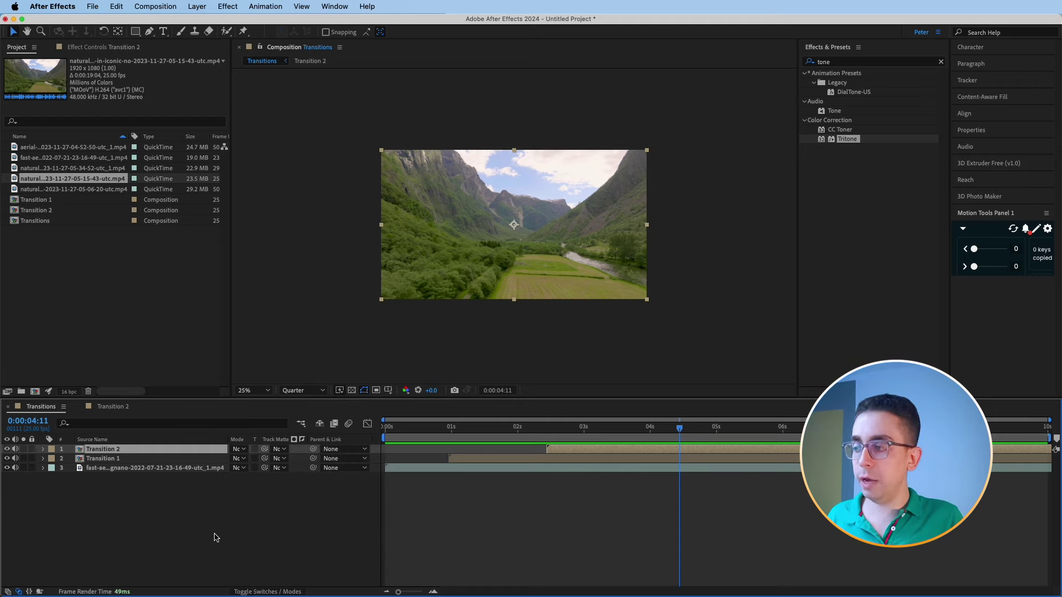
right_click(215, 537)
mouse_move(254, 457)
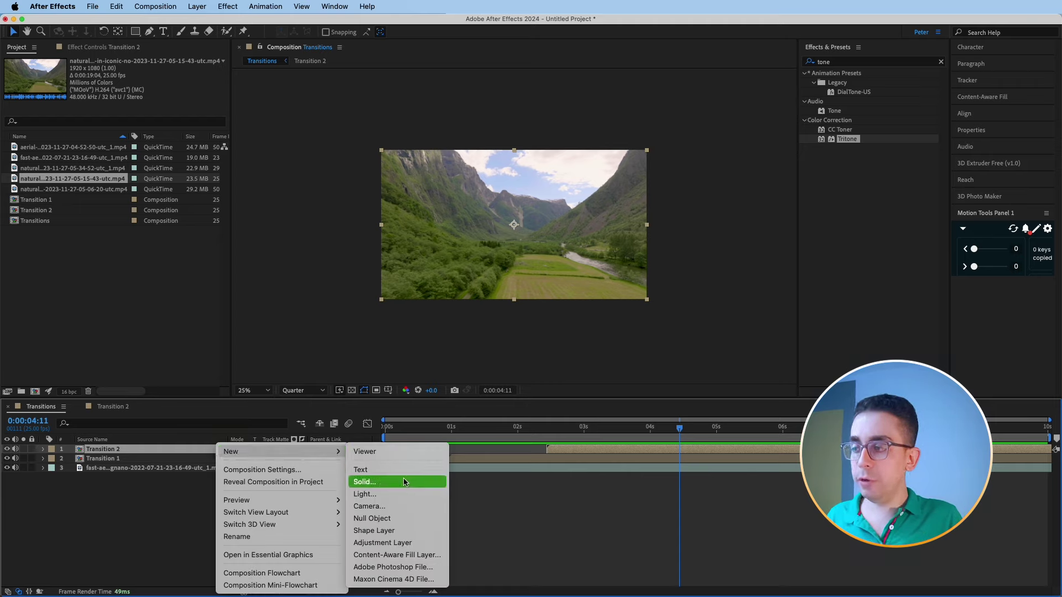
click(364, 481)
click(293, 473)
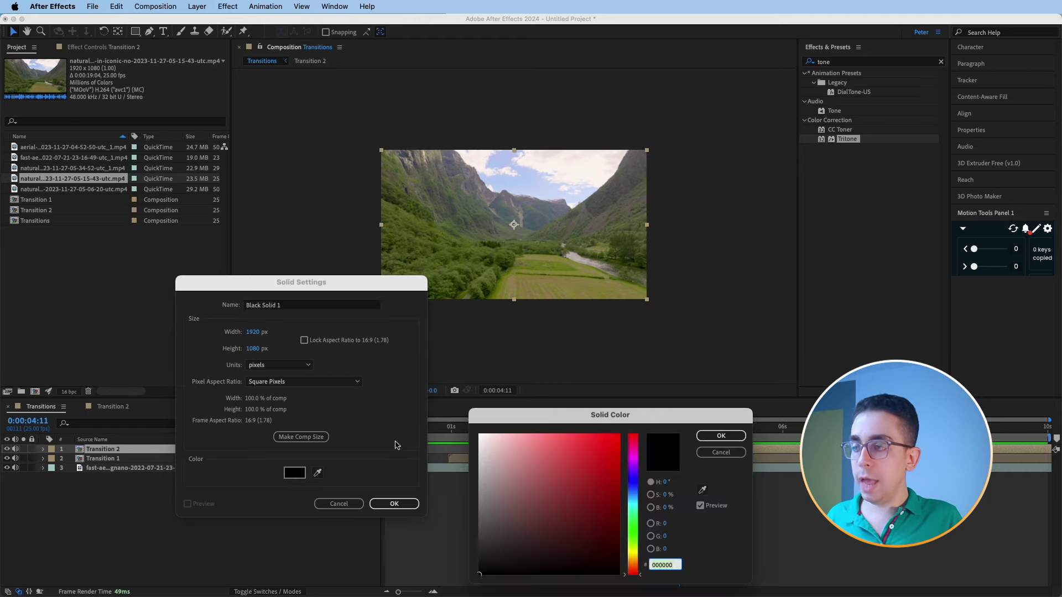
click(721, 435)
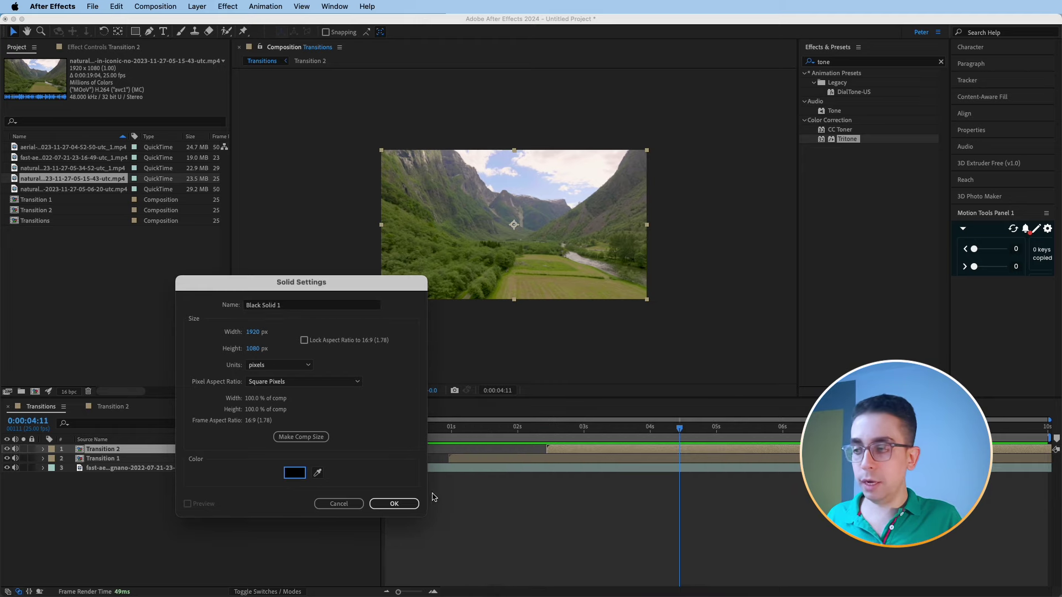
click(408, 504)
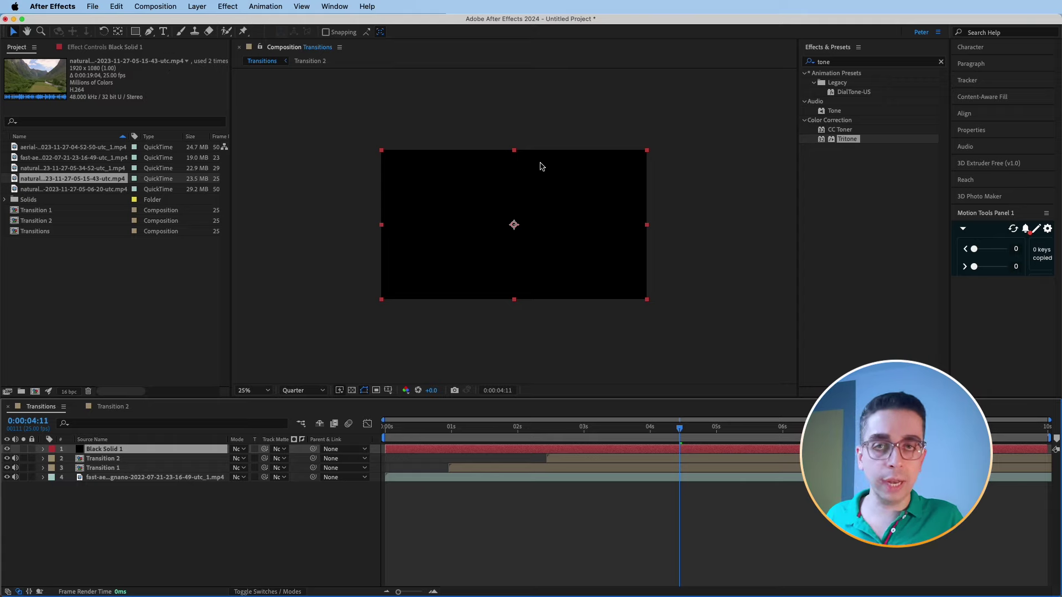
- Add a layer-sized rectangle mask to the solid and show Title/Action Safe guides
click(137, 33)
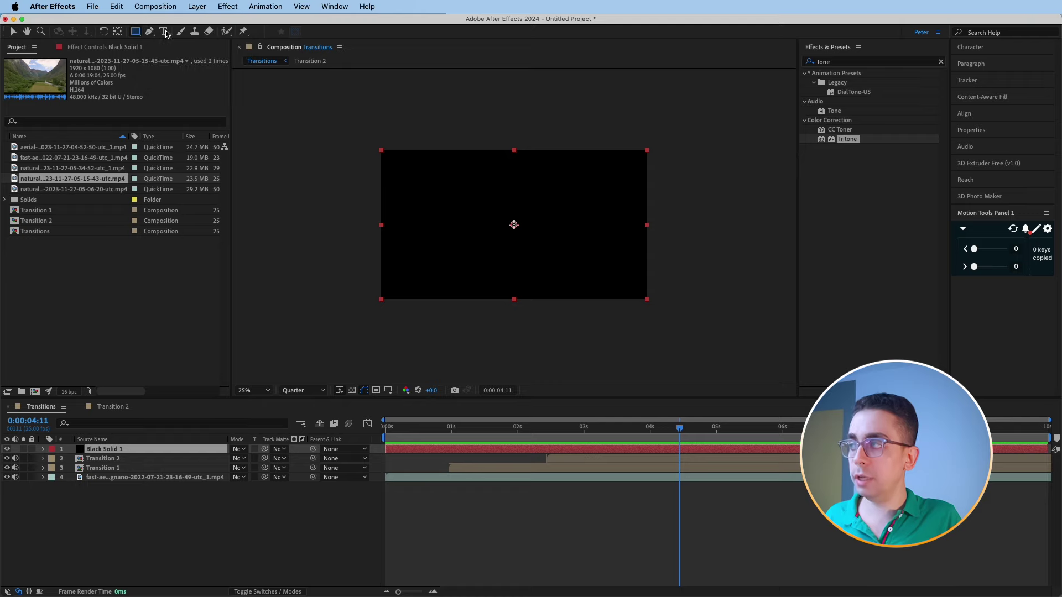
double_click(136, 33)
key(v)
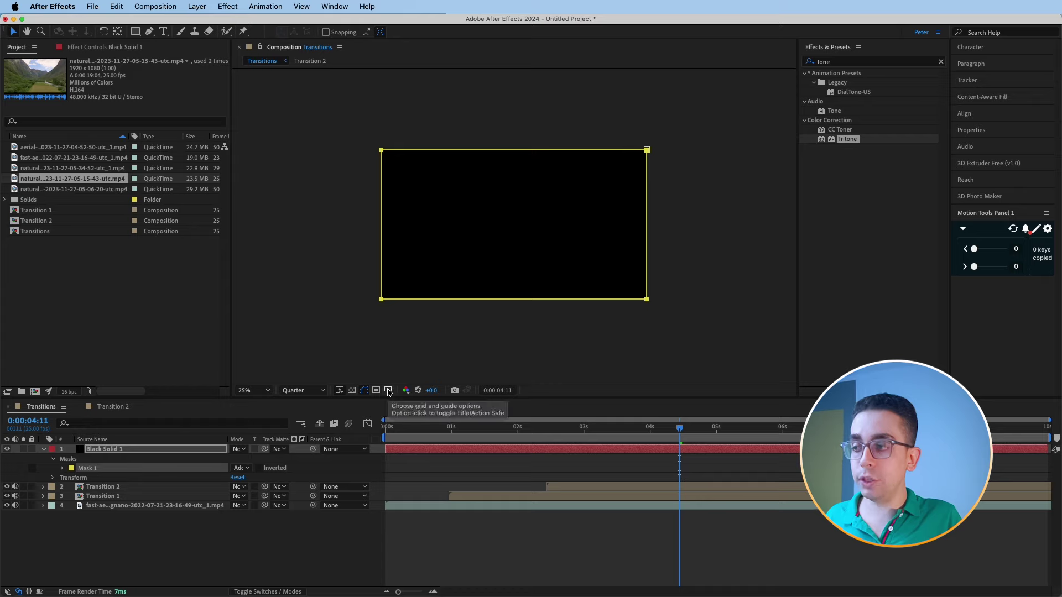
click(389, 391)
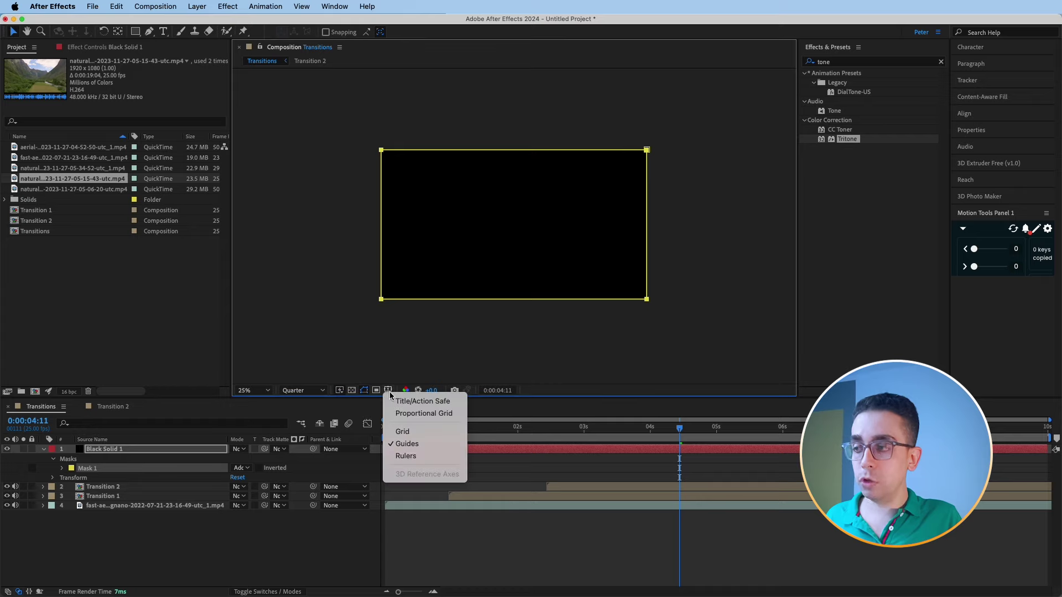
click(420, 402)
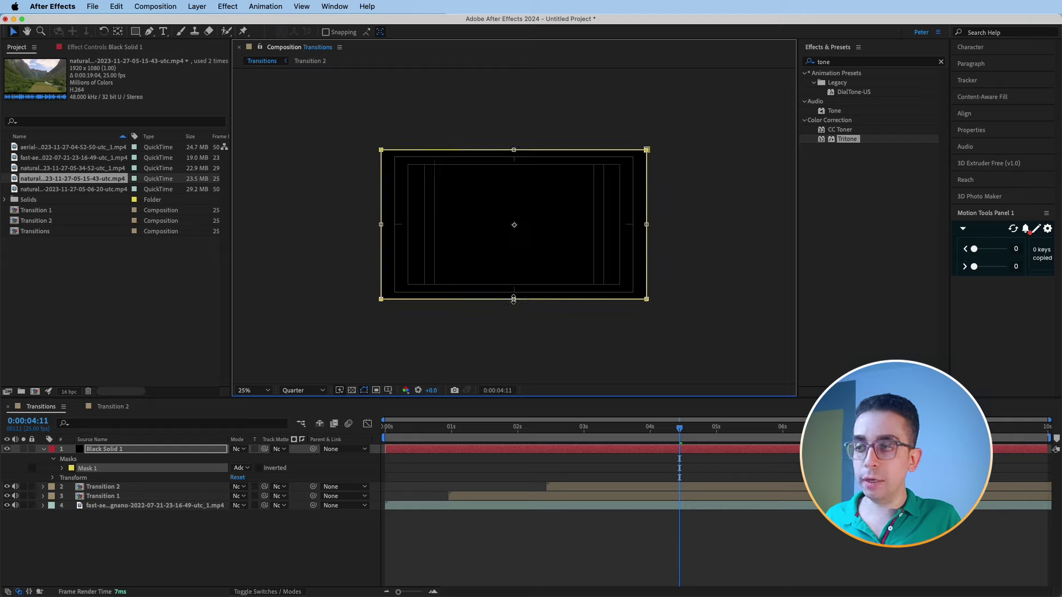
- Pull the mask's bottom edge up and top edge down, then zoom the view to 50%
drag(513, 300, 513, 287)
drag(513, 286, 513, 289)
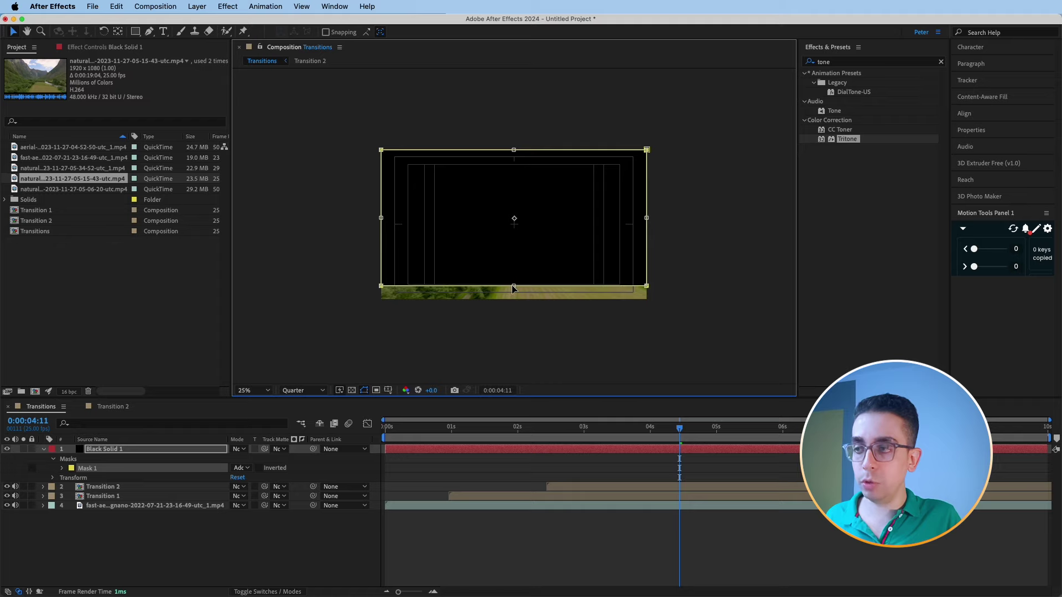
drag(513, 150, 512, 165)
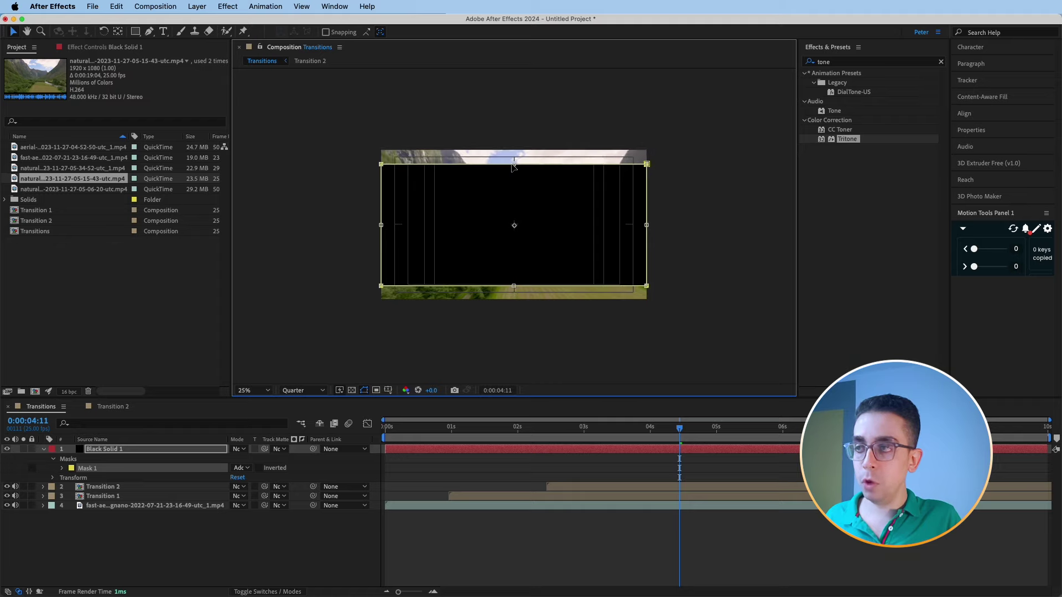
key(period)
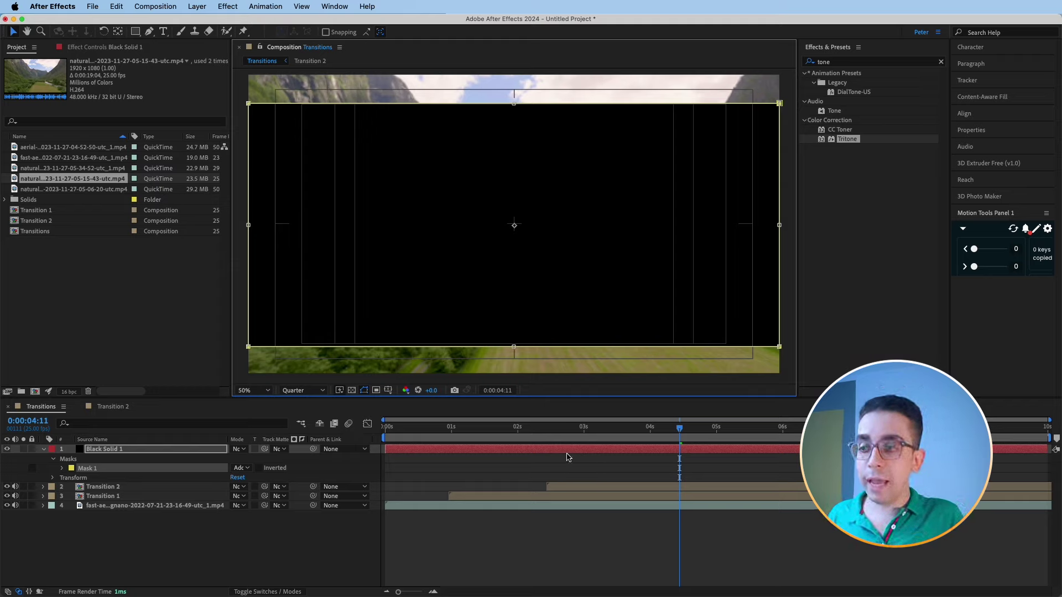
- Invert Mask 1 and nudge the letterbox's top and bottom edges slightly inward
click(259, 468)
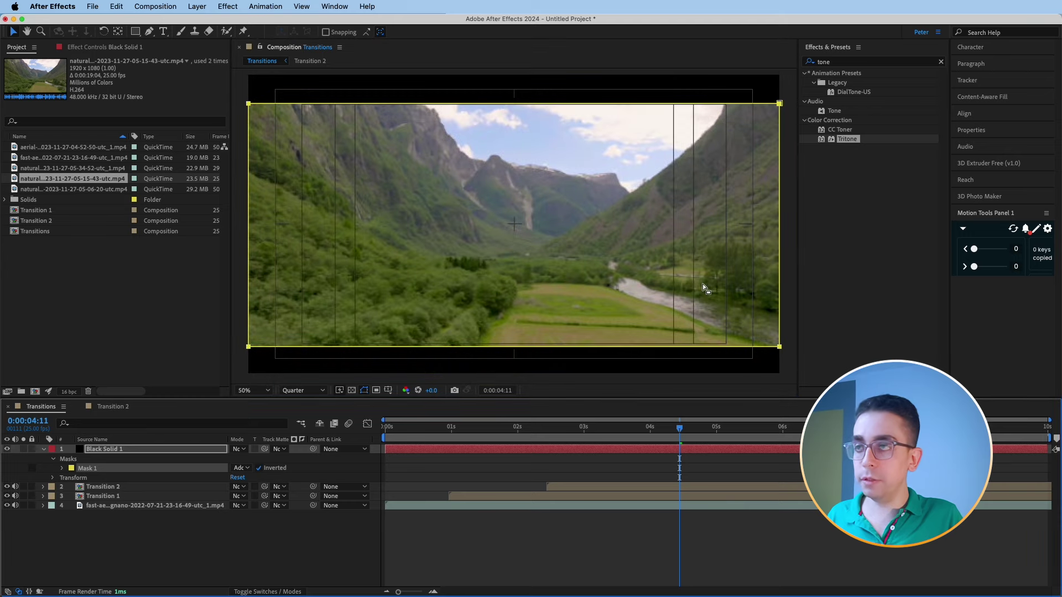
click(713, 570)
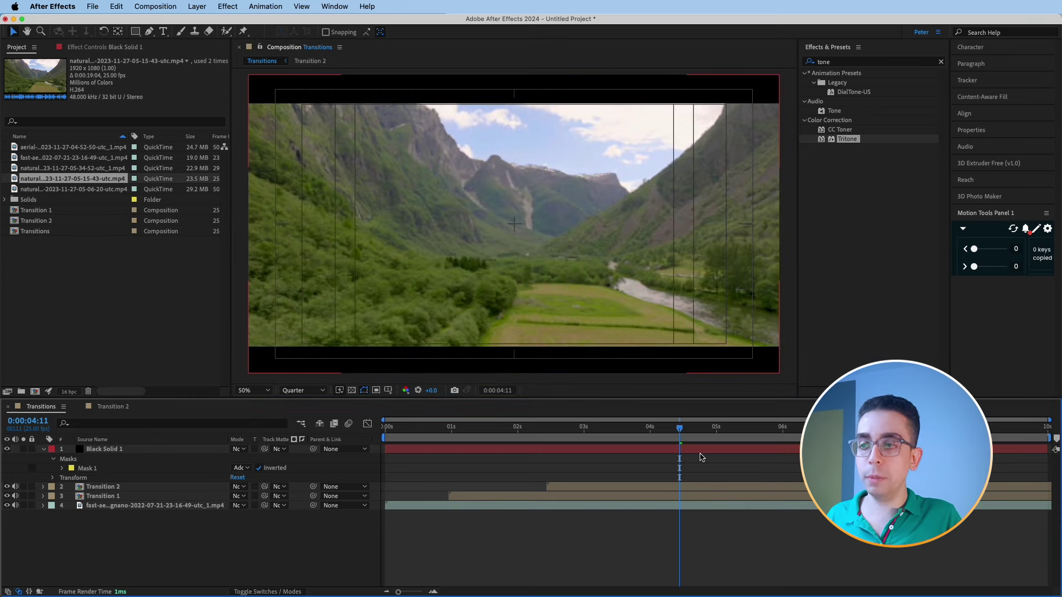
click(592, 445)
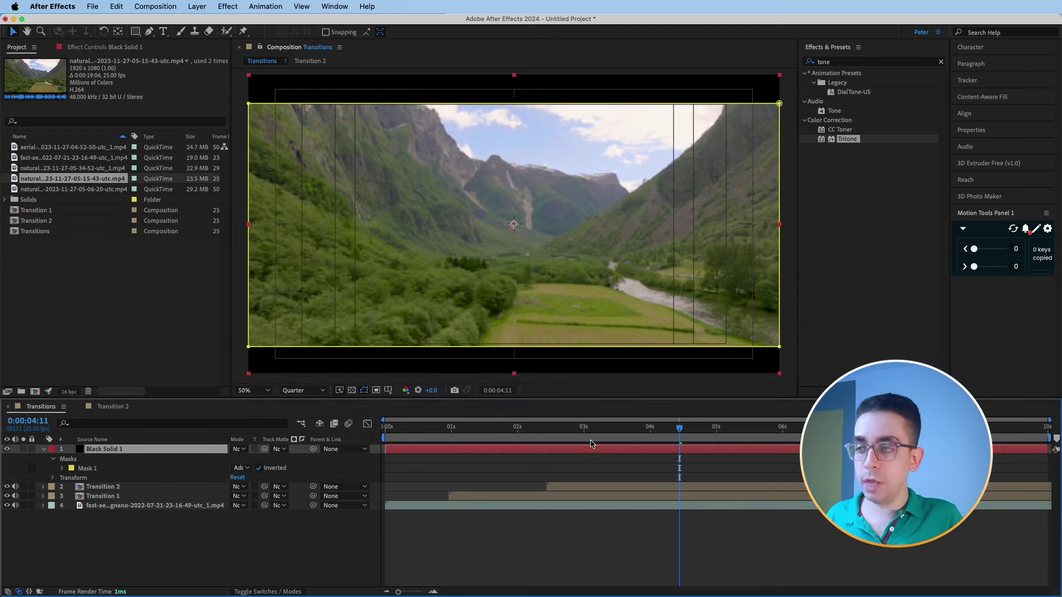
double_click(523, 347)
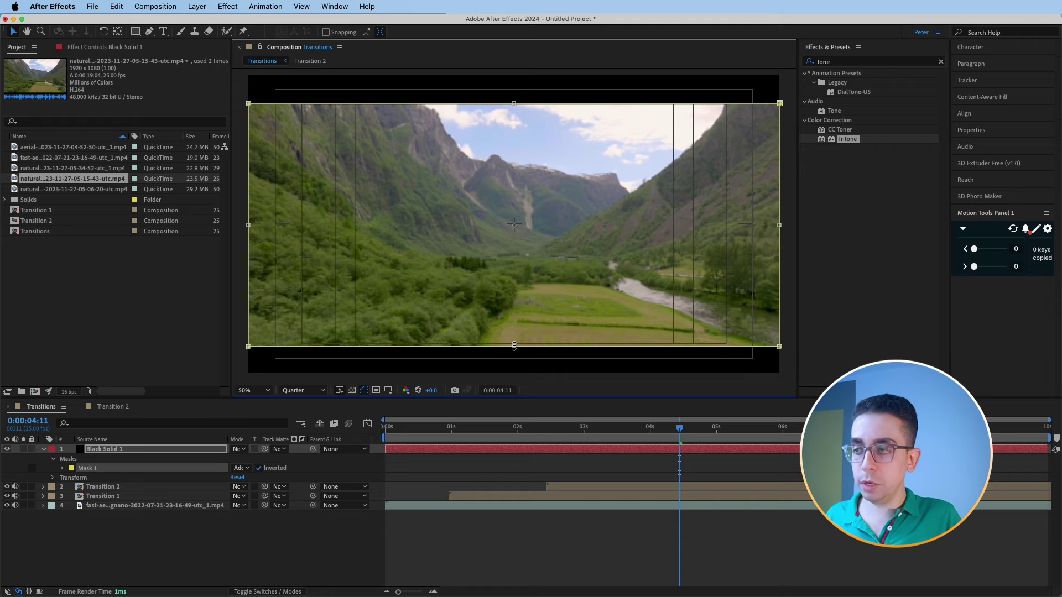
drag(514, 346, 513, 343)
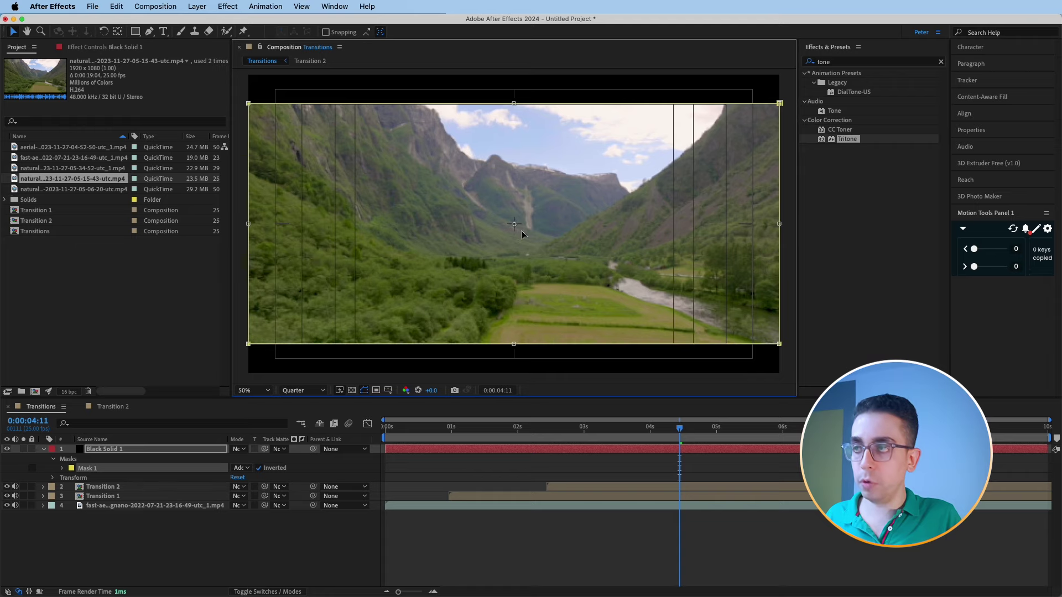
drag(512, 103, 512, 106)
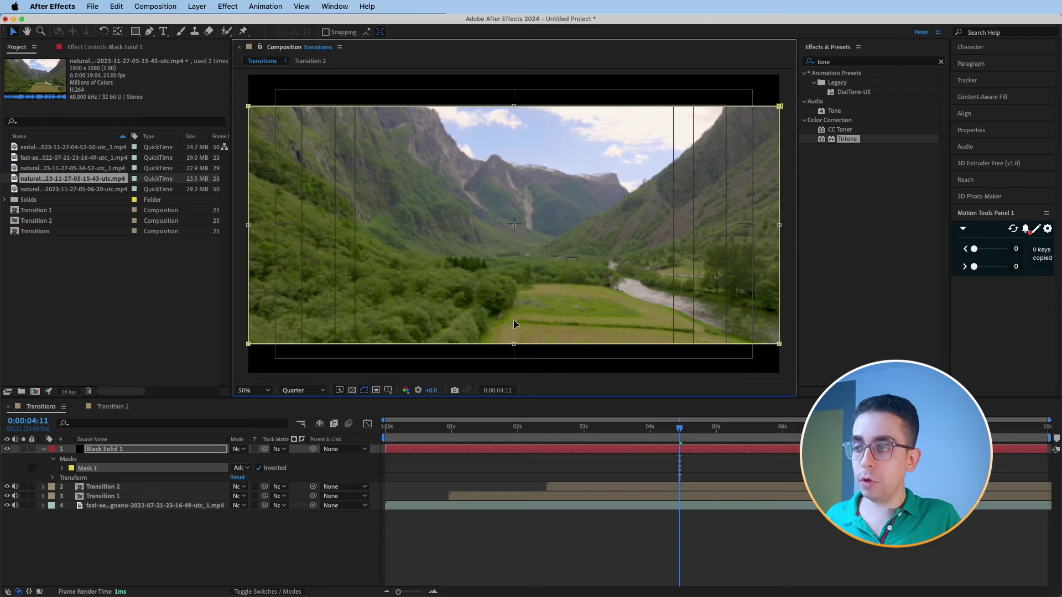
click(575, 512)
- Preview the letterboxed comp from the start, then stop playback
drag(679, 433, 373, 438)
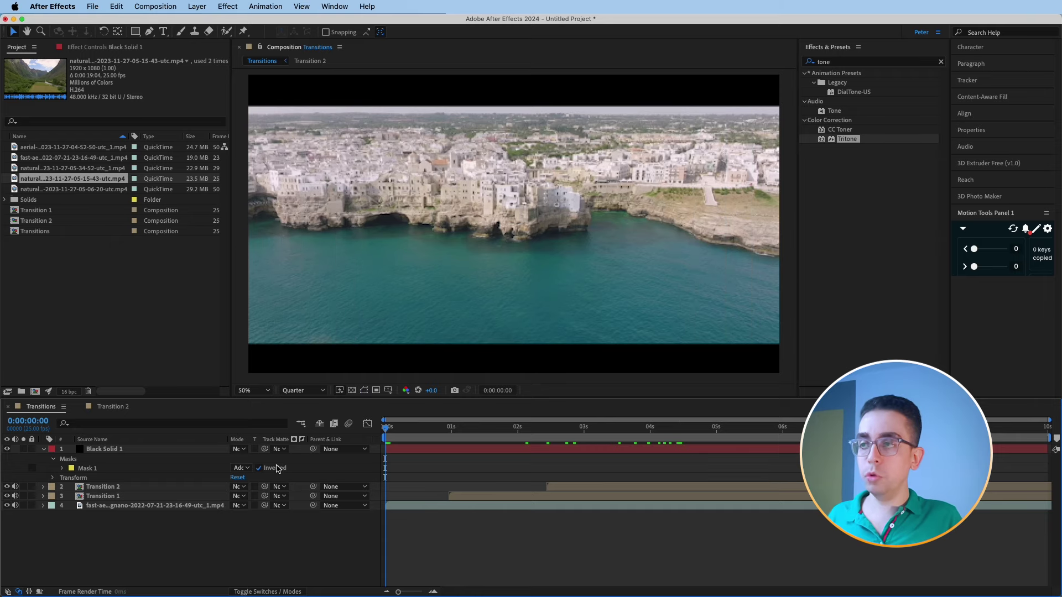
key(space)
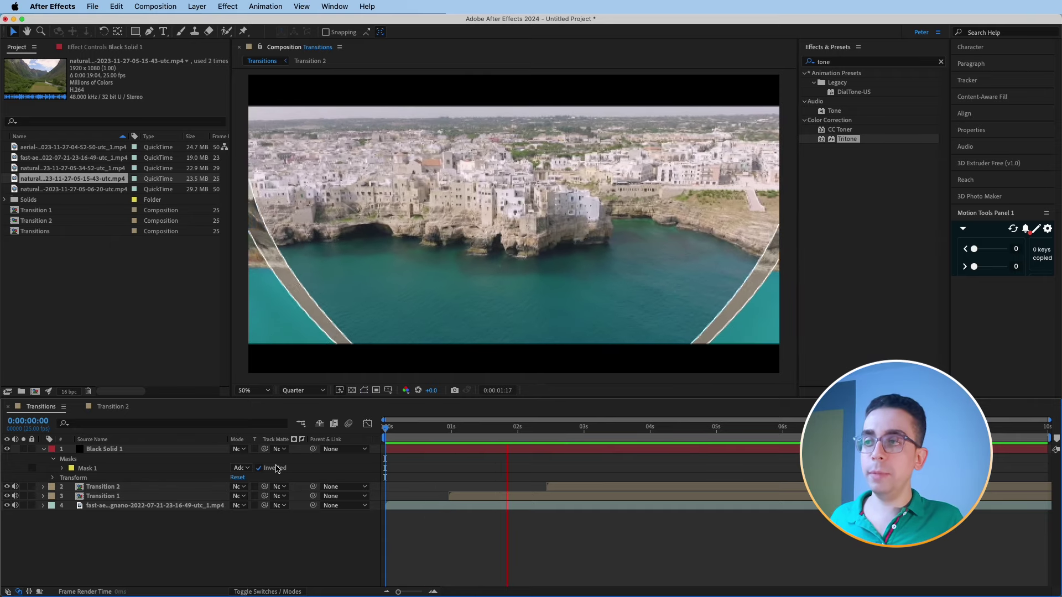
key(space)
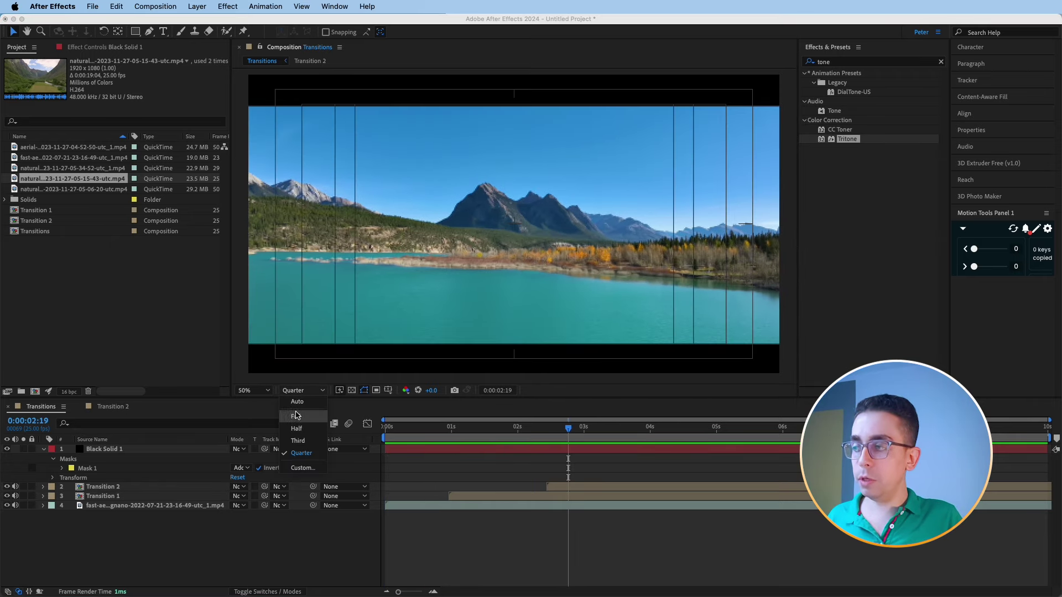
- Replay the letterboxed Transitions comp from the start at Full resolution, then stop
drag(568, 430, 373, 437)
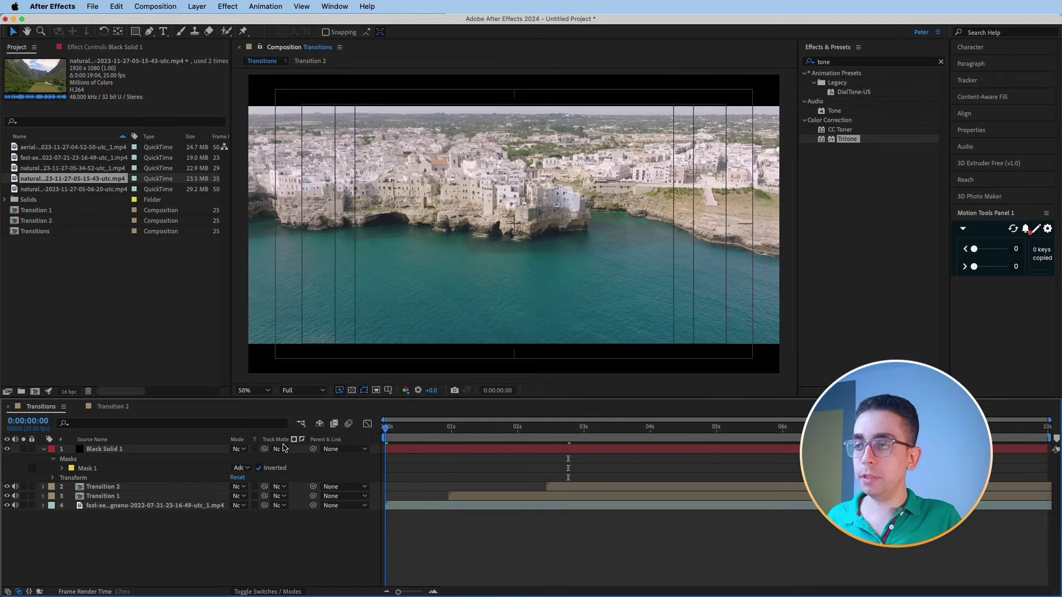
key(space)
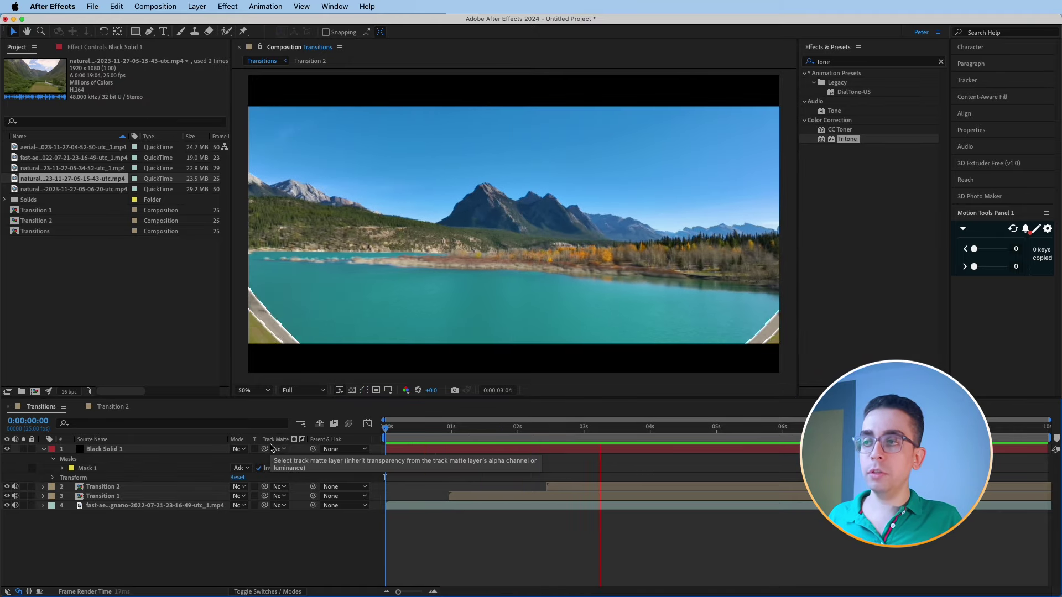
key(space)
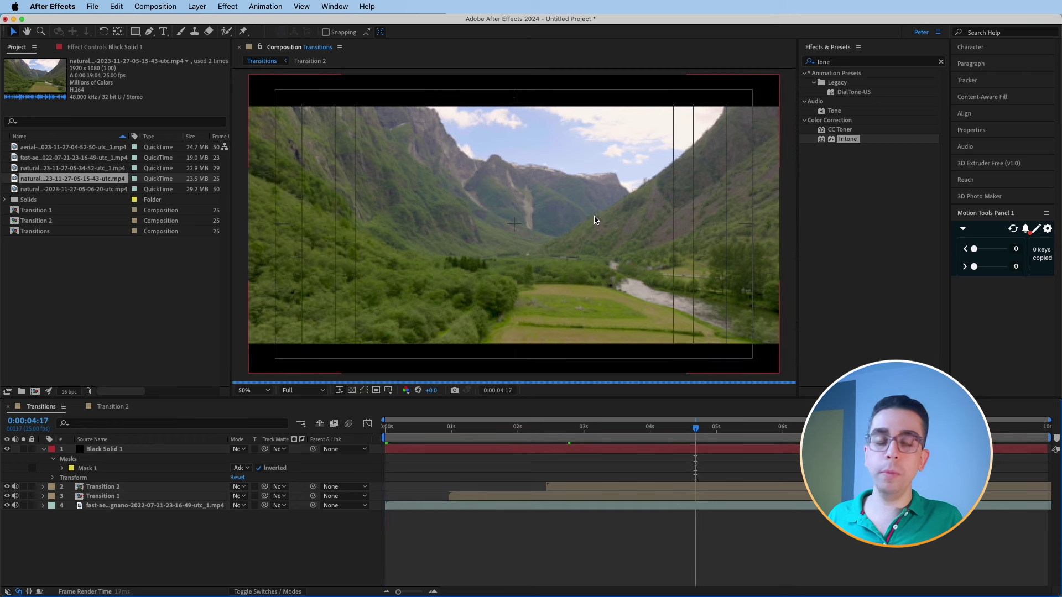